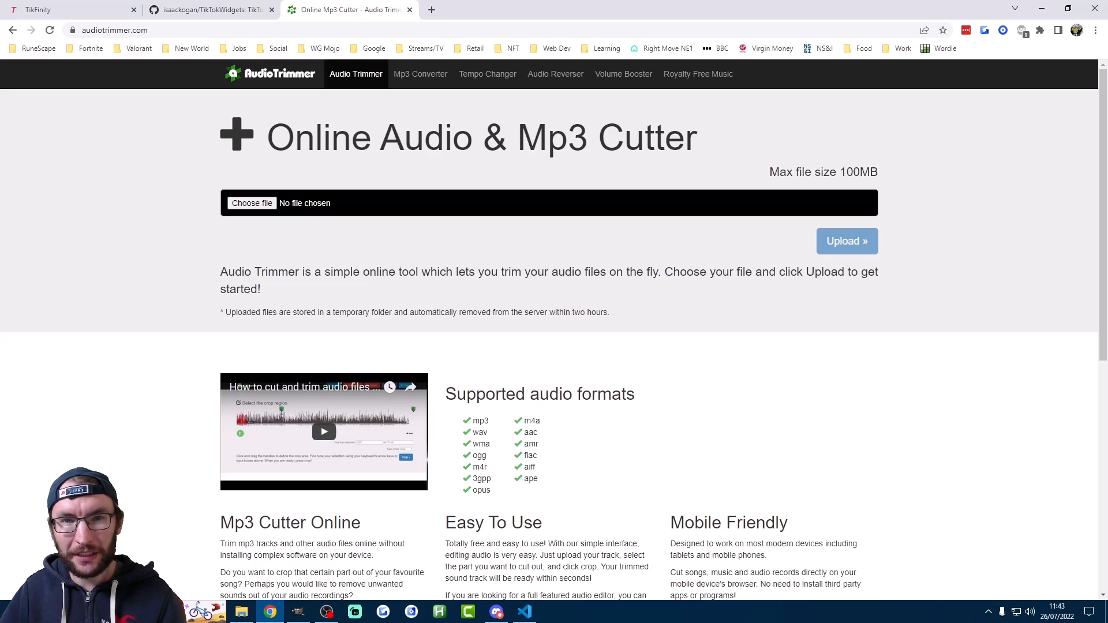
Switch to Visual Studio Code, expand the project's public/sounds folder and copy the eight audio files from the Project 3 folder into it.
key(ctrl+shift+Tab)
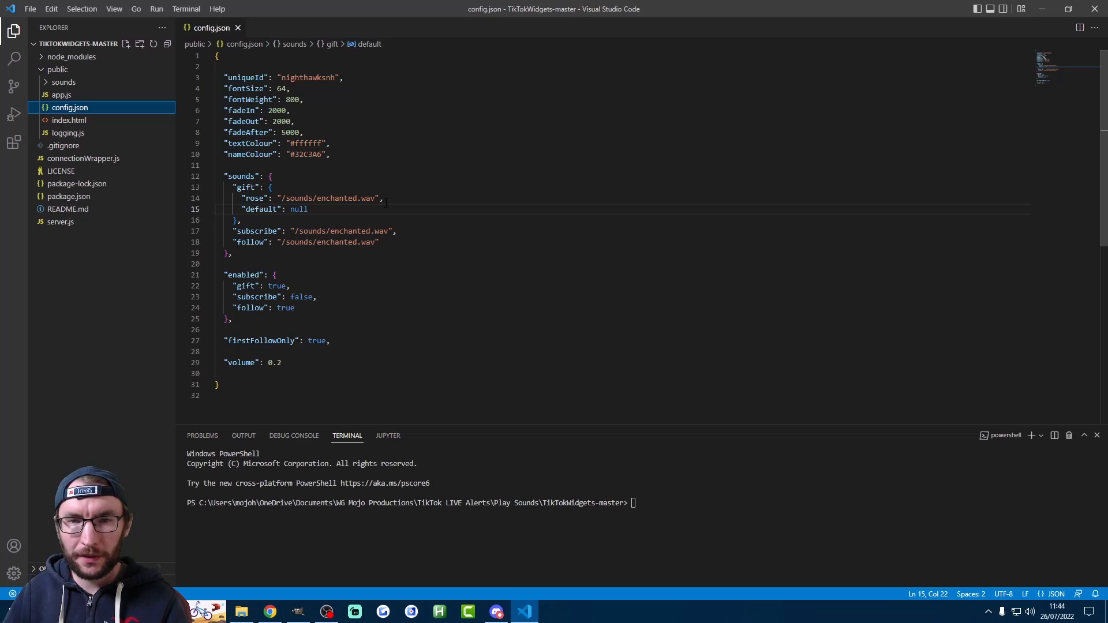
click(14, 35)
click(15, 37)
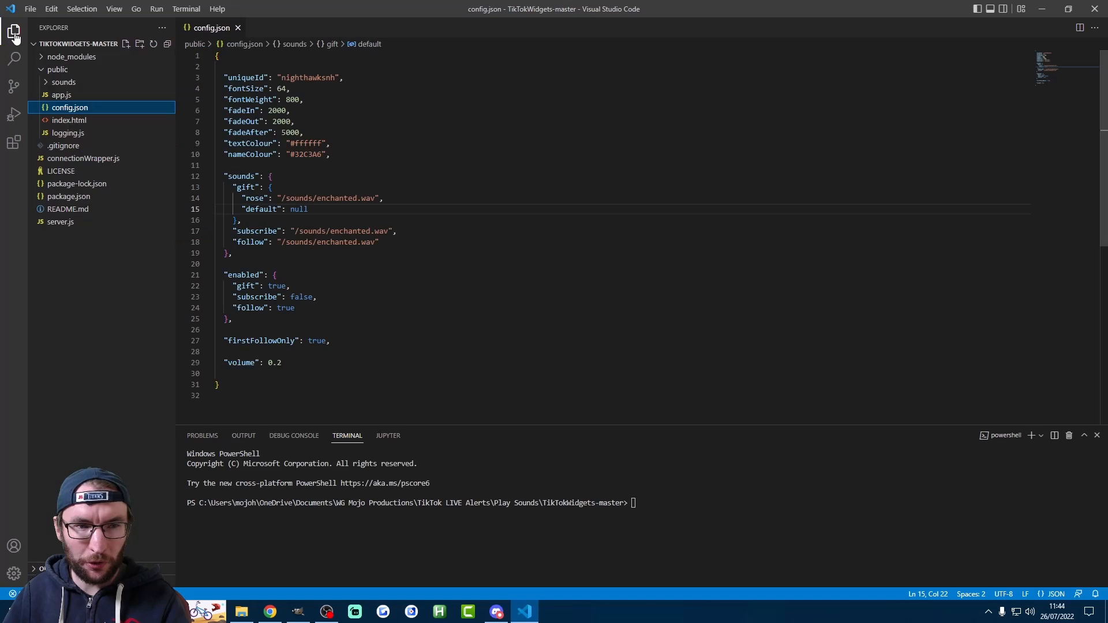
click(49, 85)
click(48, 74)
click(47, 74)
click(59, 84)
click(59, 84)
click(111, 96)
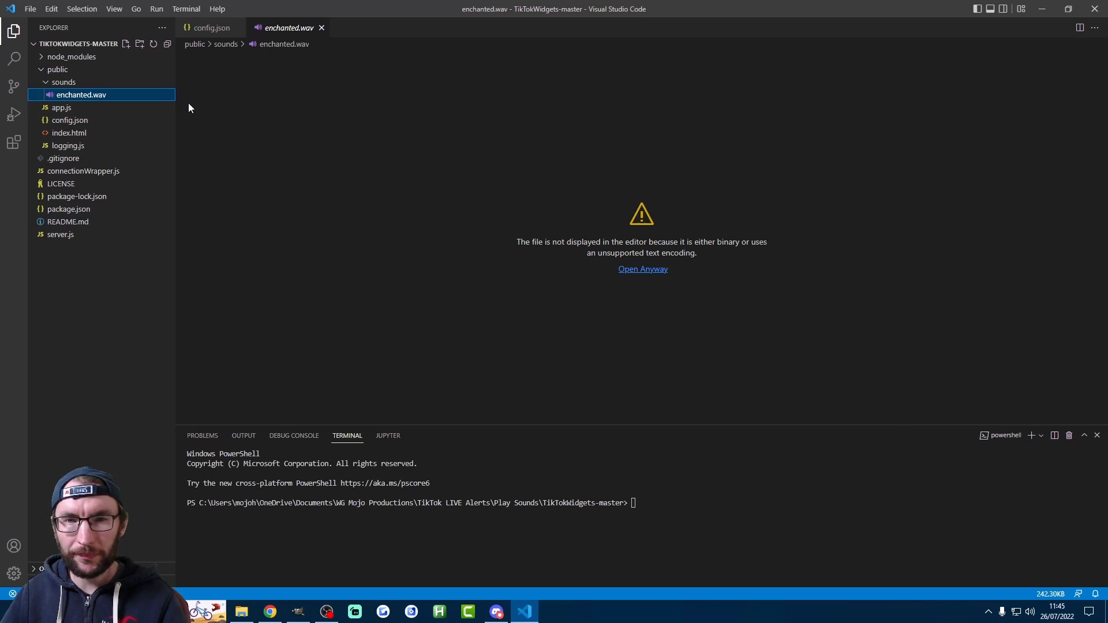
key(alt+Tab)
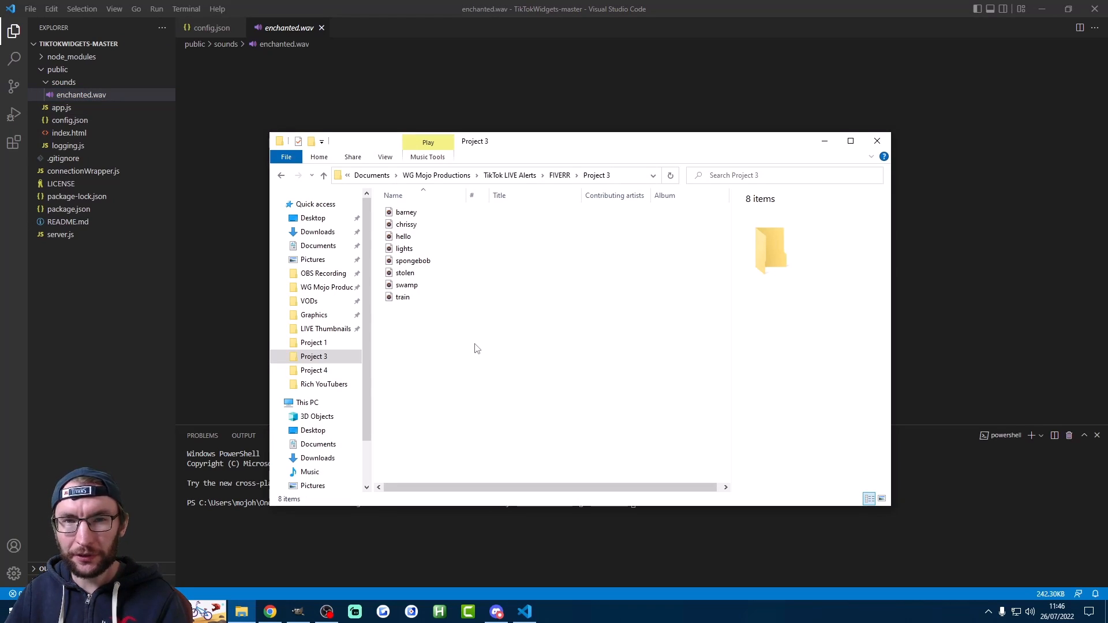
drag(475, 347, 70, 92)
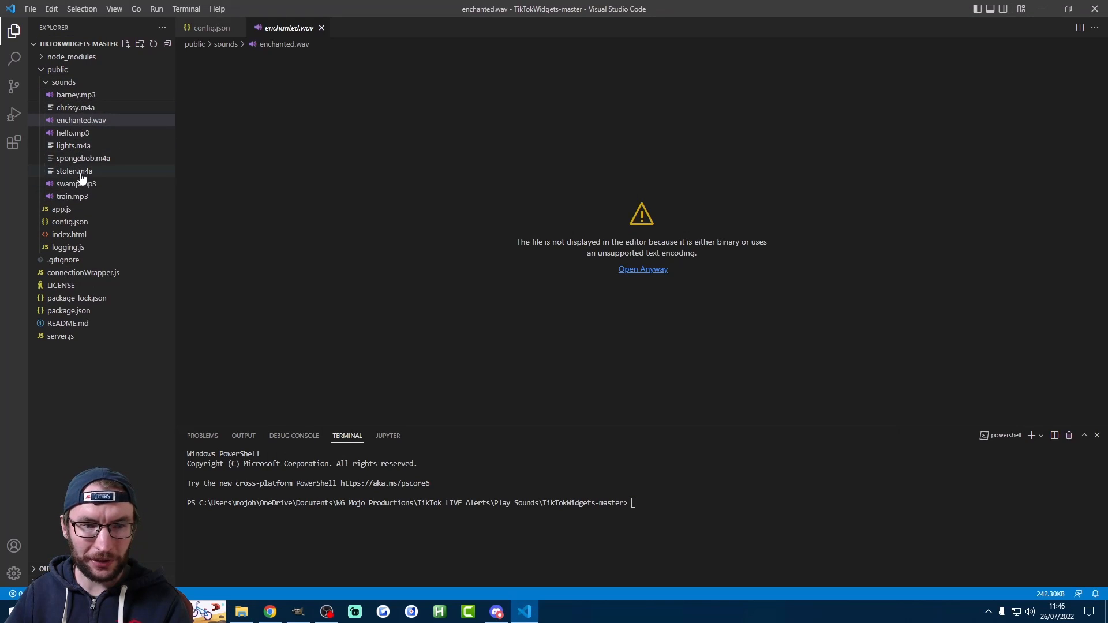
Open config.json and examine the sound paths assigned to the rose gift, the default gift and the follow event.
click(78, 224)
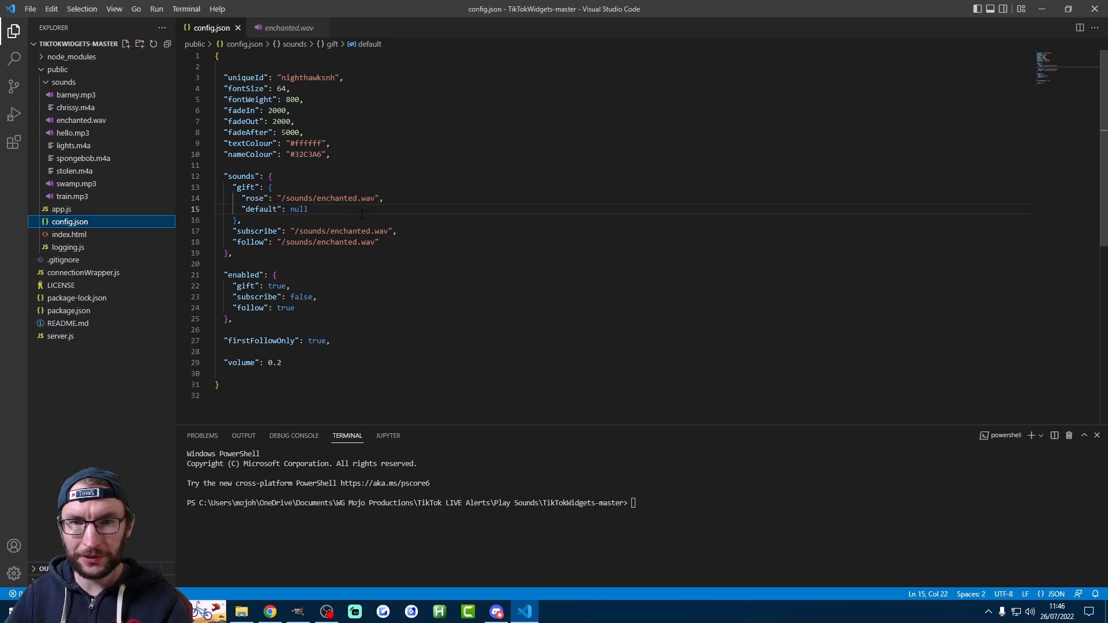
drag(390, 198, 267, 198)
click(242, 198)
click(267, 198)
double_click(362, 198)
drag(380, 198, 393, 200)
click(396, 198)
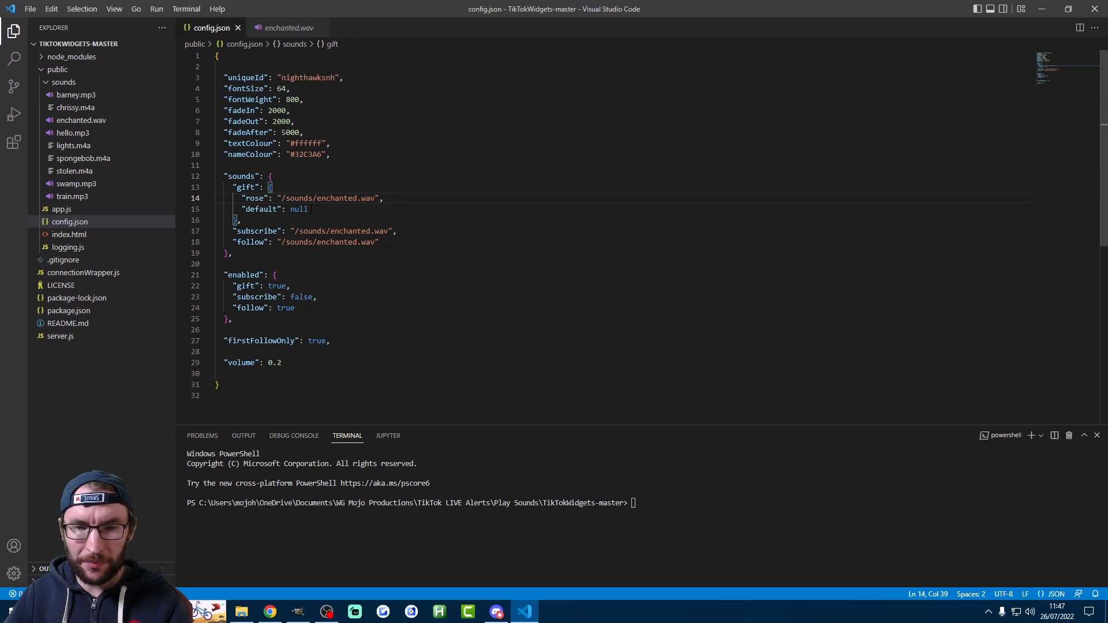
double_click(317, 209)
click(382, 242)
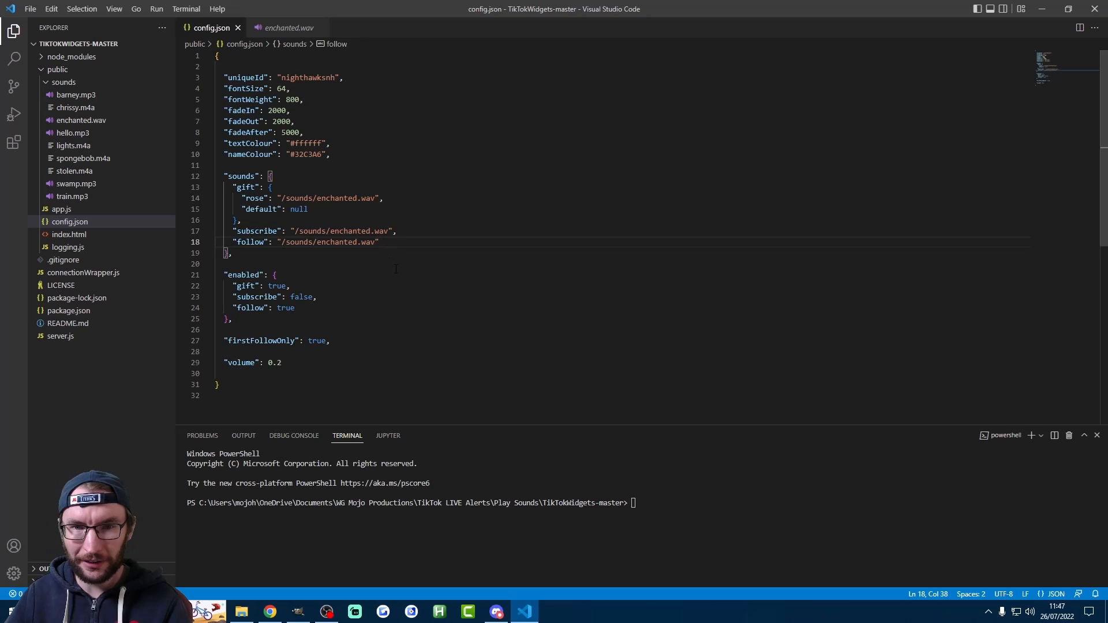
Add a "tiktok universe" gift entry with the sound "/sounds/hello.mp3" below the rose entry in config.json and save the file.
click(383, 198)
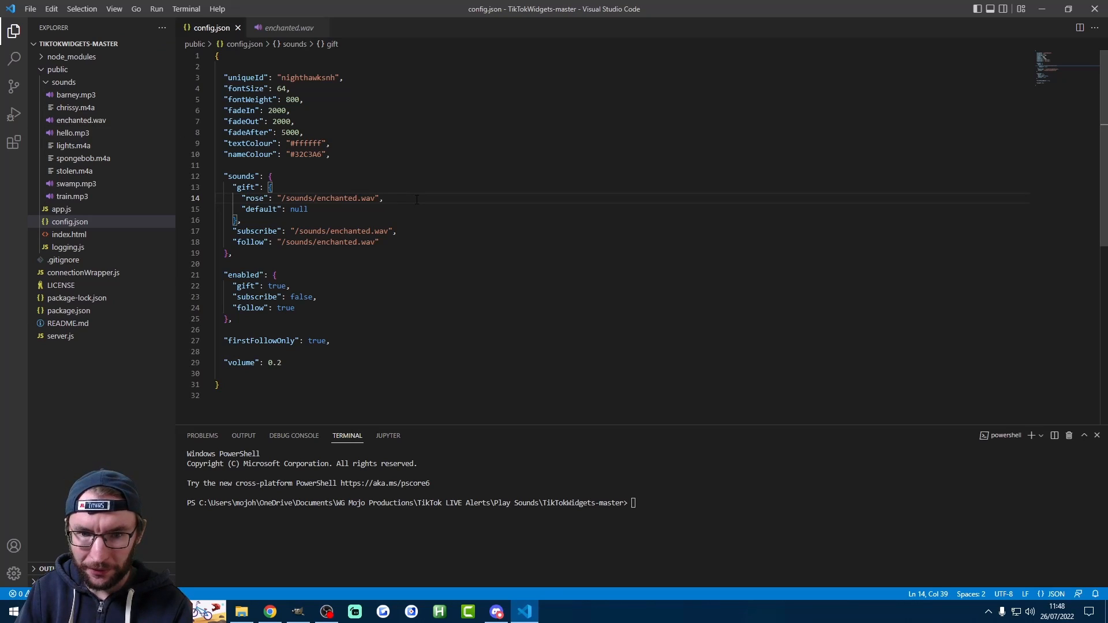
key(Return)
text(")
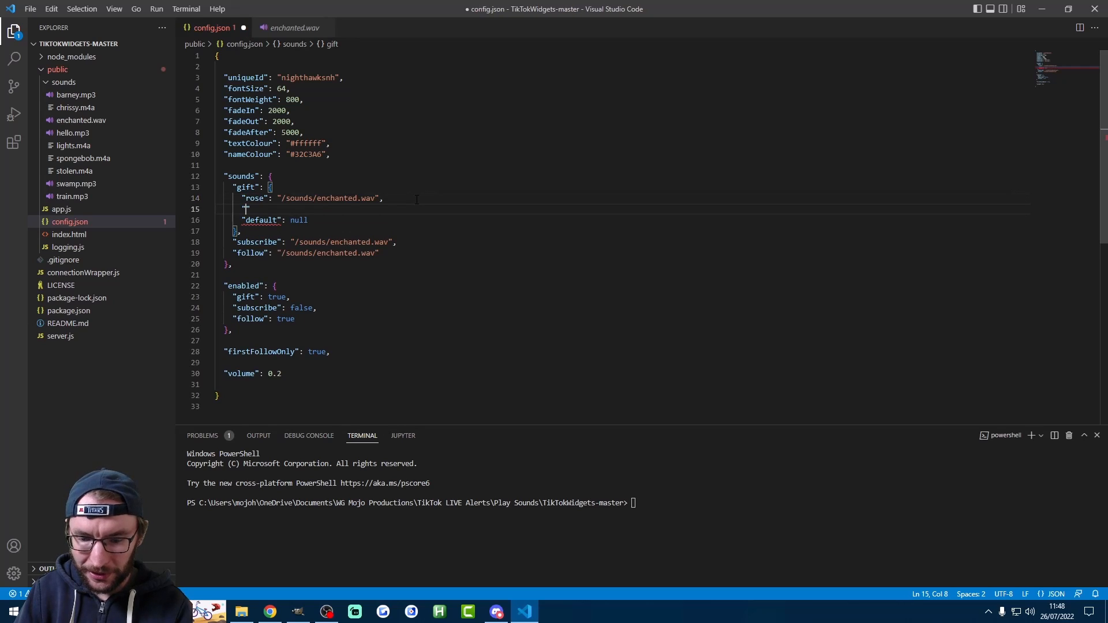
text(tiktok universe)
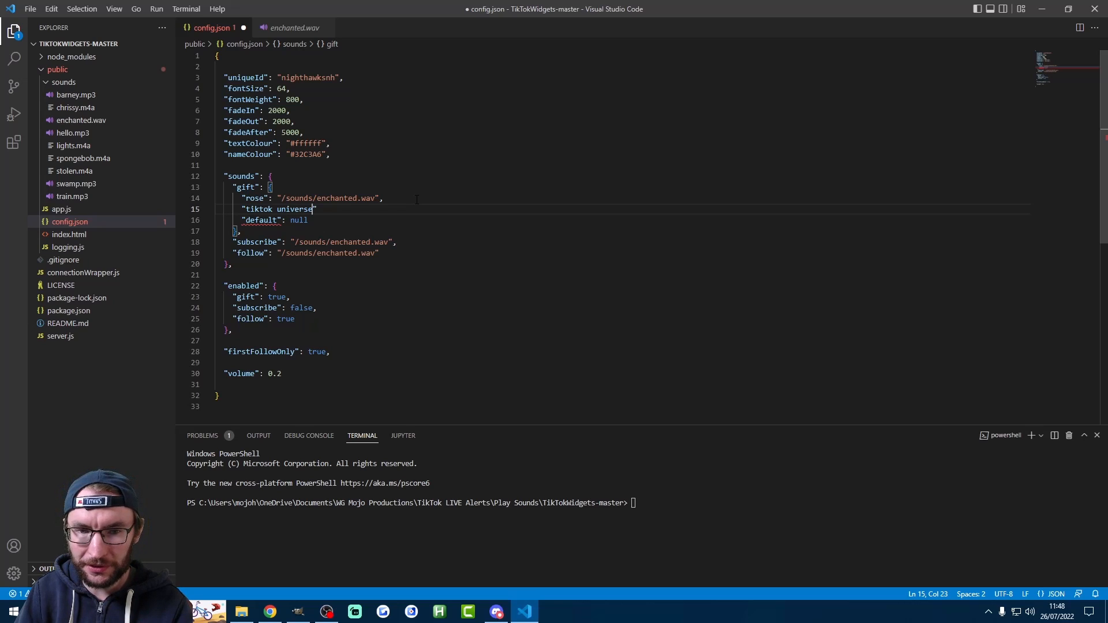
text(: )
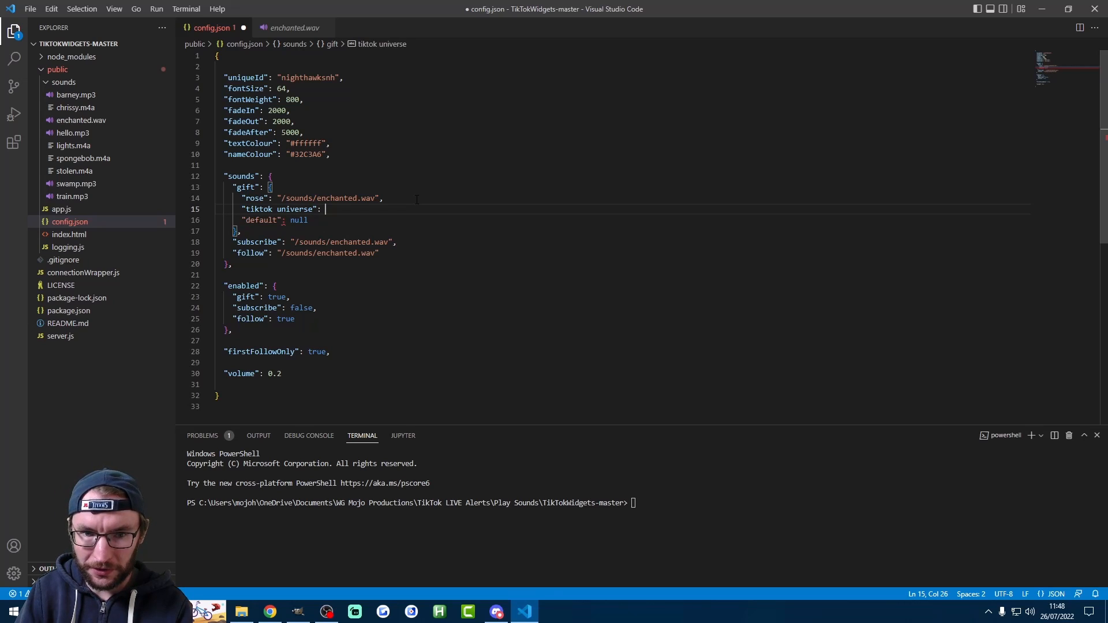
text("/sounds)
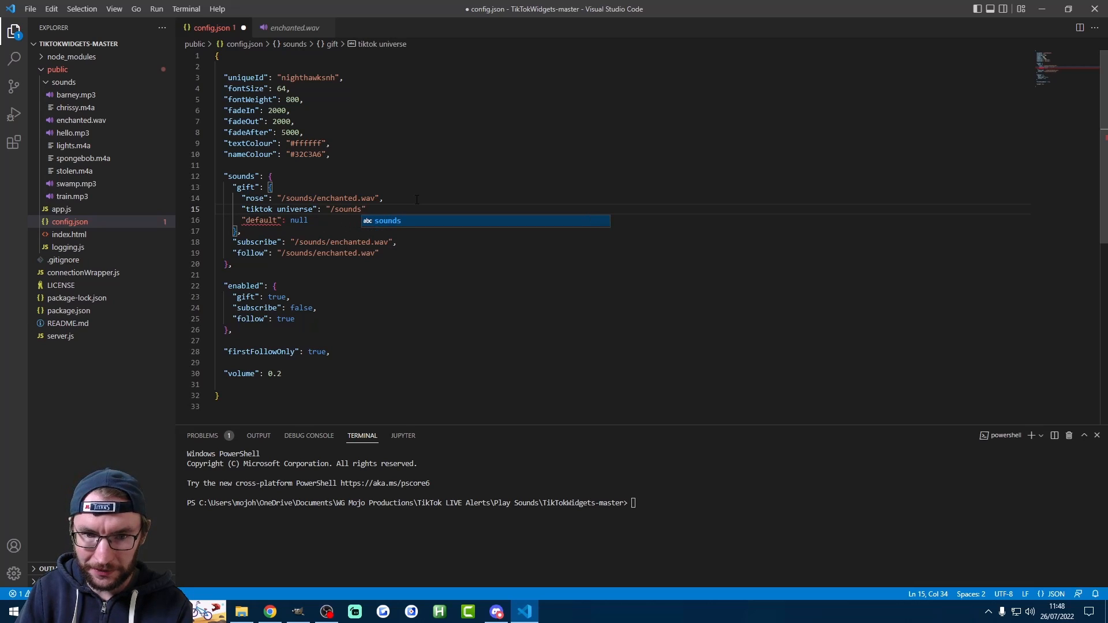
text(/)
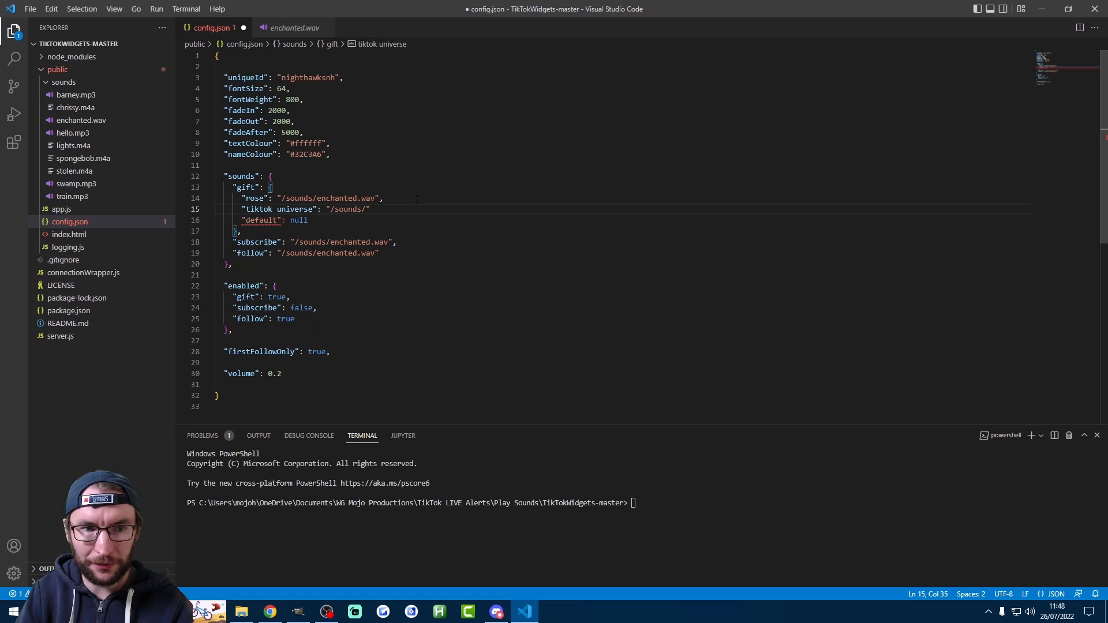
text(hello.mp3")
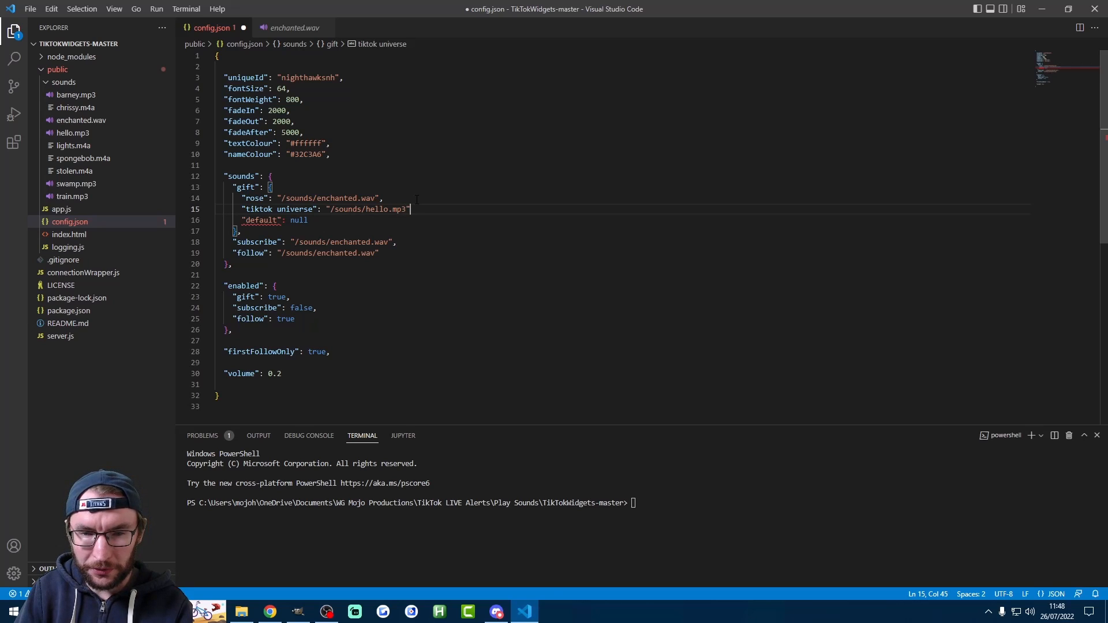
text(,)
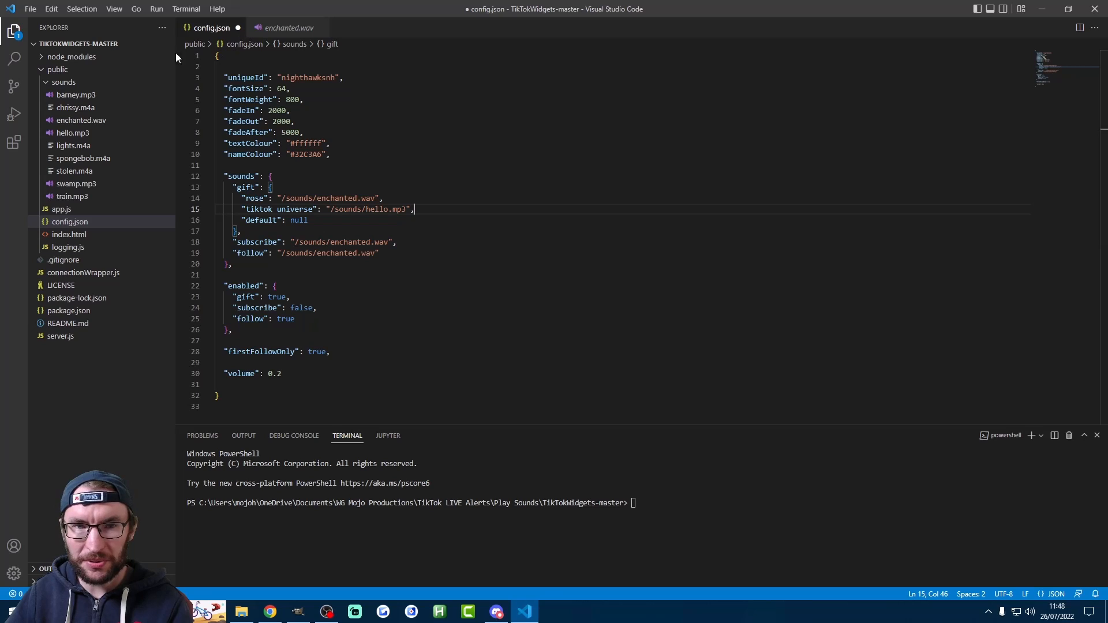
click(30, 9)
click(52, 197)
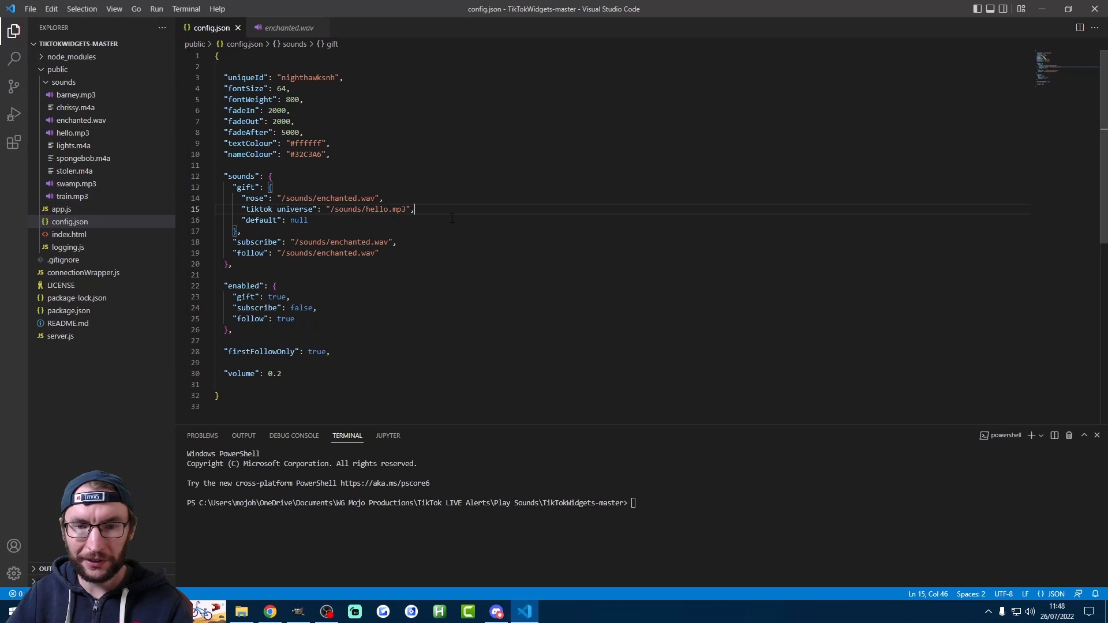
Duplicate the "tiktok universe" line directly below itself and rename the copy's gift to "corgi".
drag(464, 210, 241, 210)
key(ctrl+c)
click(426, 211)
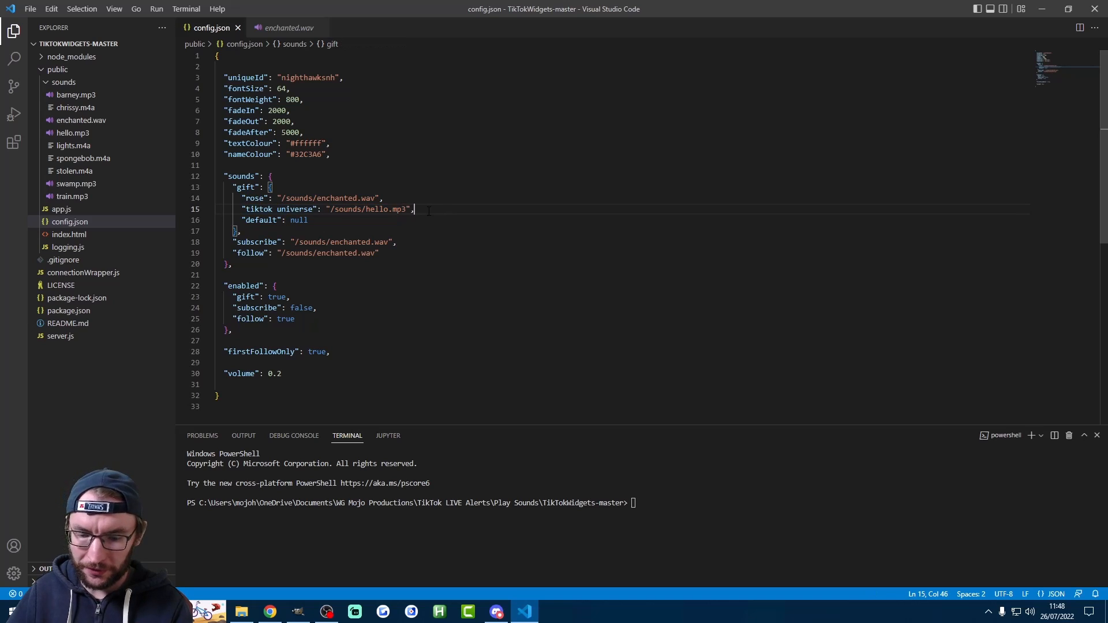
key(Return)
key(ctrl+v)
drag(316, 220, 247, 220)
text(corgi)
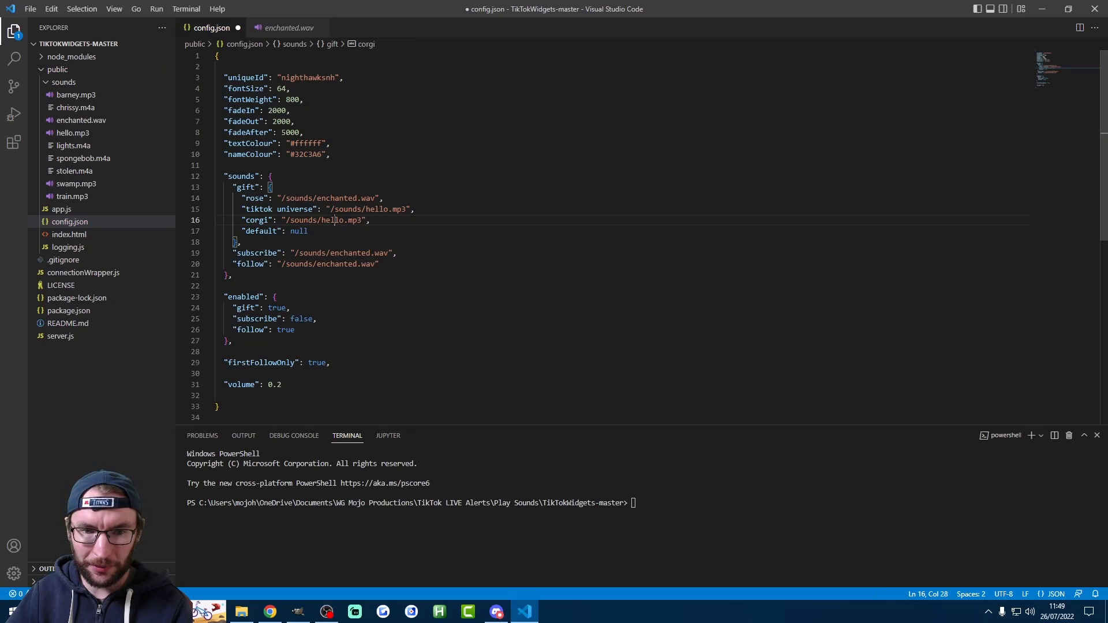
Set the corgi gift's sound path to "/sounds/stolen.m4a".
drag(344, 220, 322, 220)
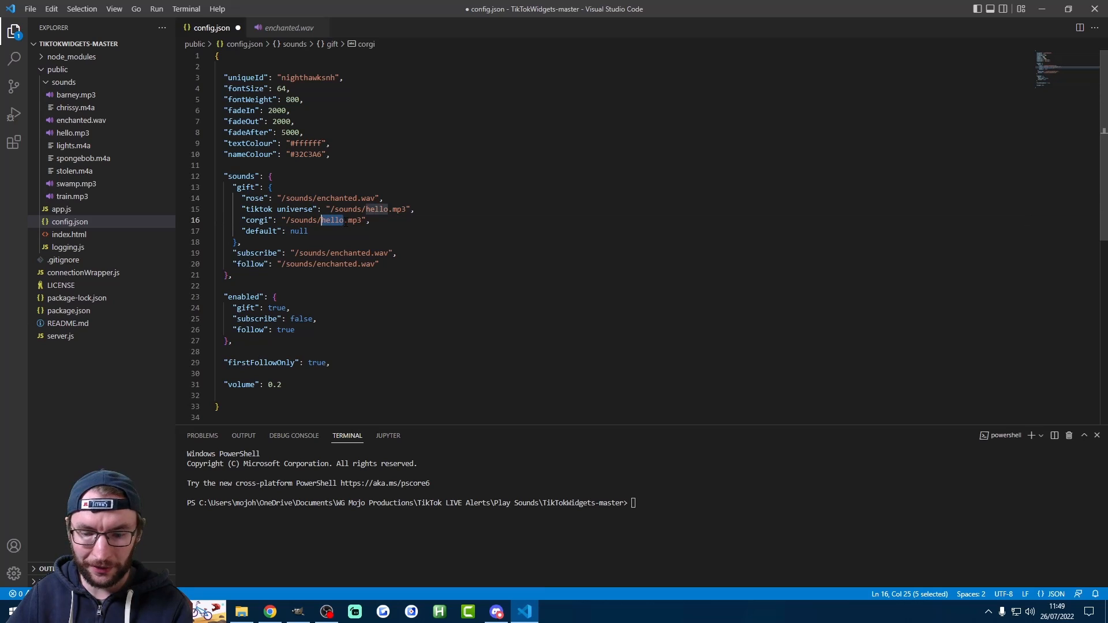
text(stolen)
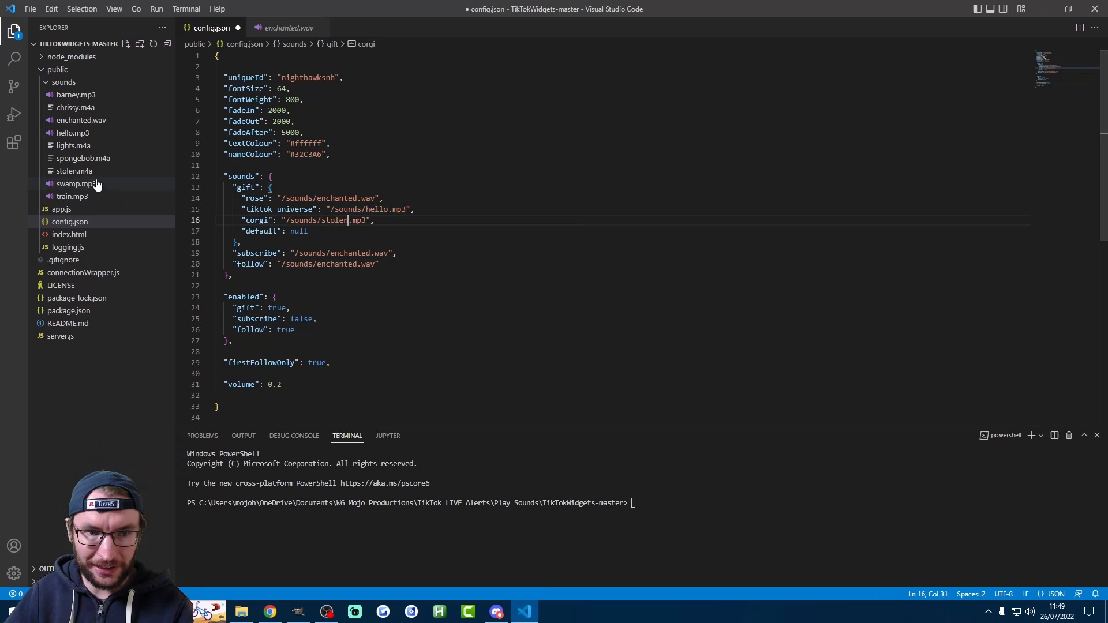
double_click(362, 220)
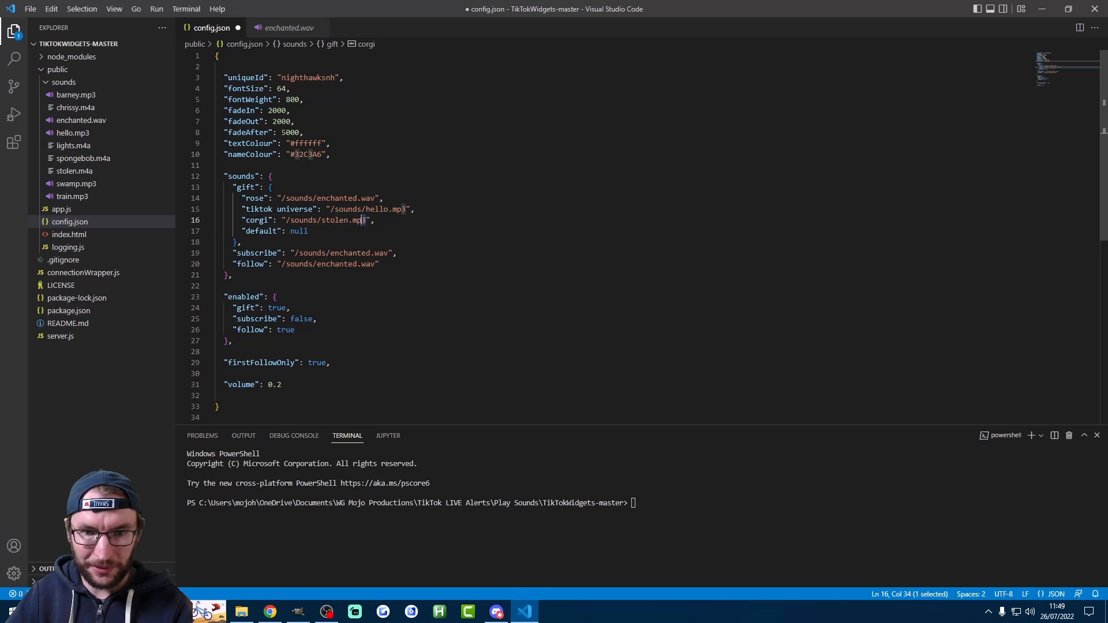
text(m4a)
click(403, 222)
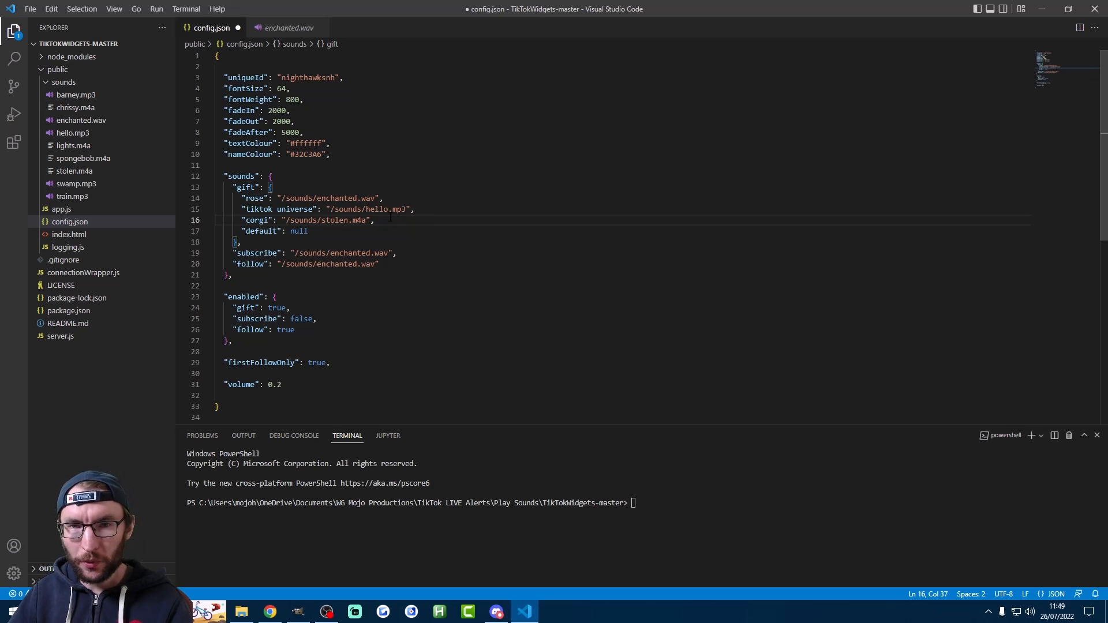
Set the default gift sound to "/sounds/lights.m4a" and save config.json.
click(307, 231)
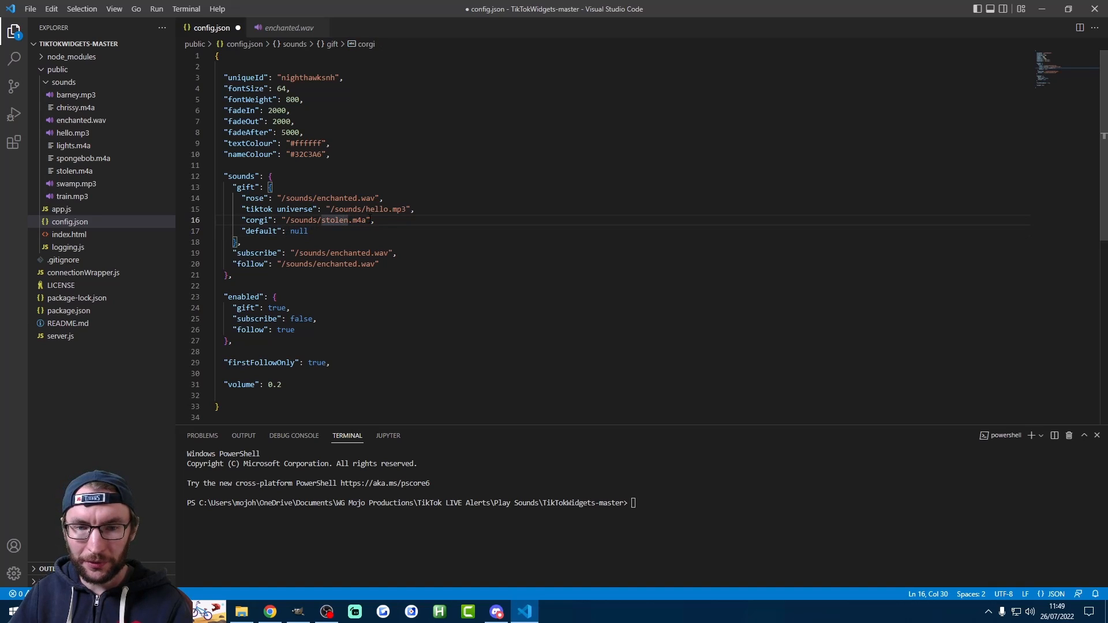
drag(371, 220, 281, 221)
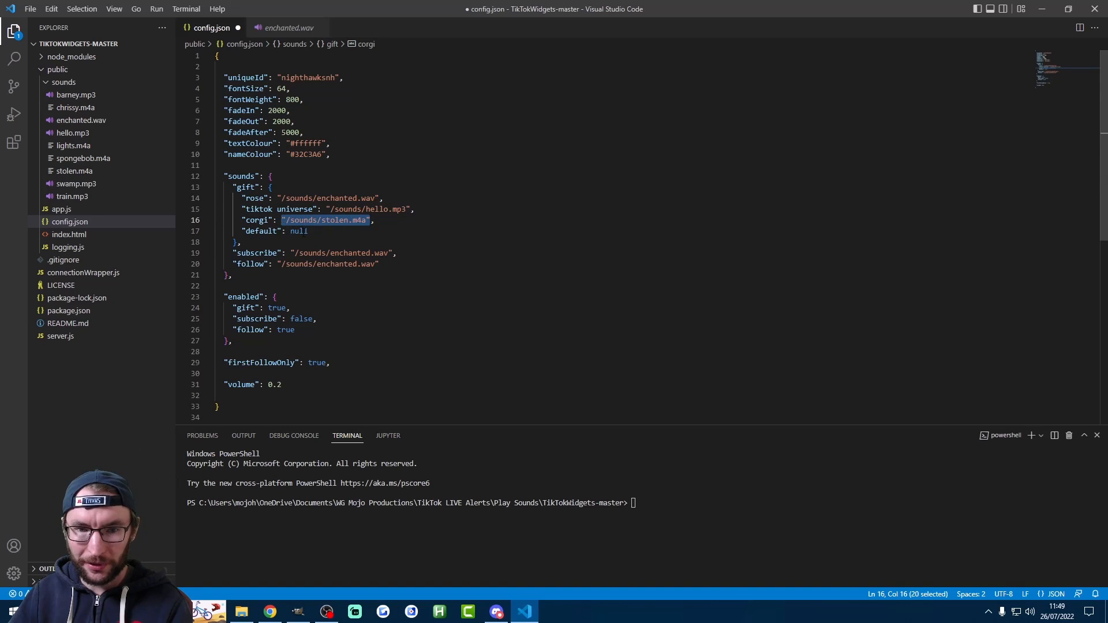
double_click(314, 231)
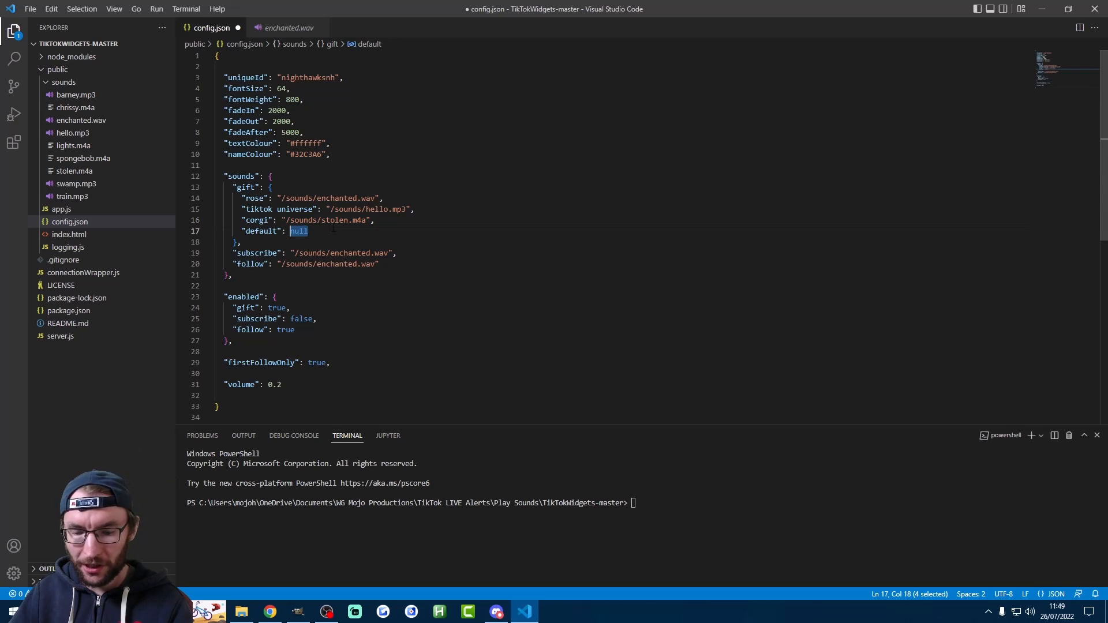
key(ctrl+v)
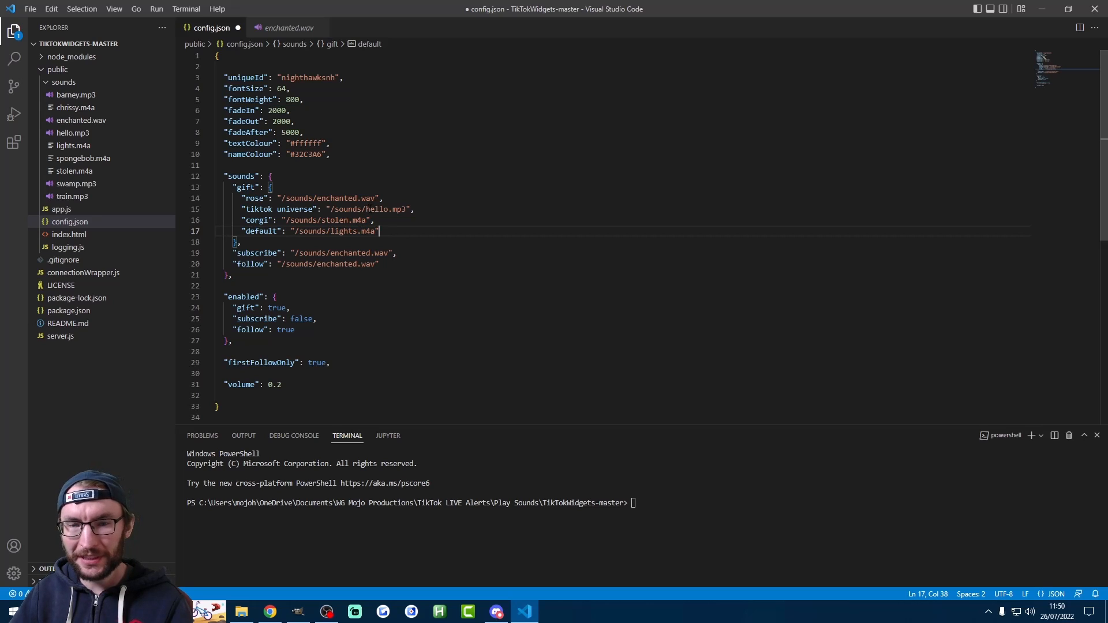
drag(375, 231, 335, 232)
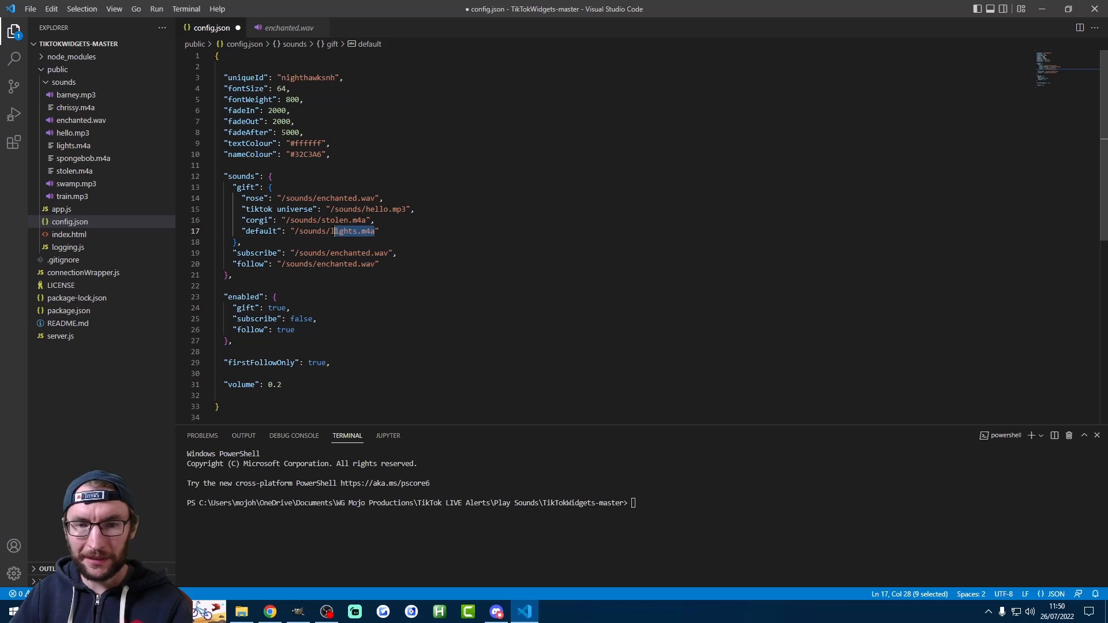
click(357, 231)
click(404, 230)
click(30, 8)
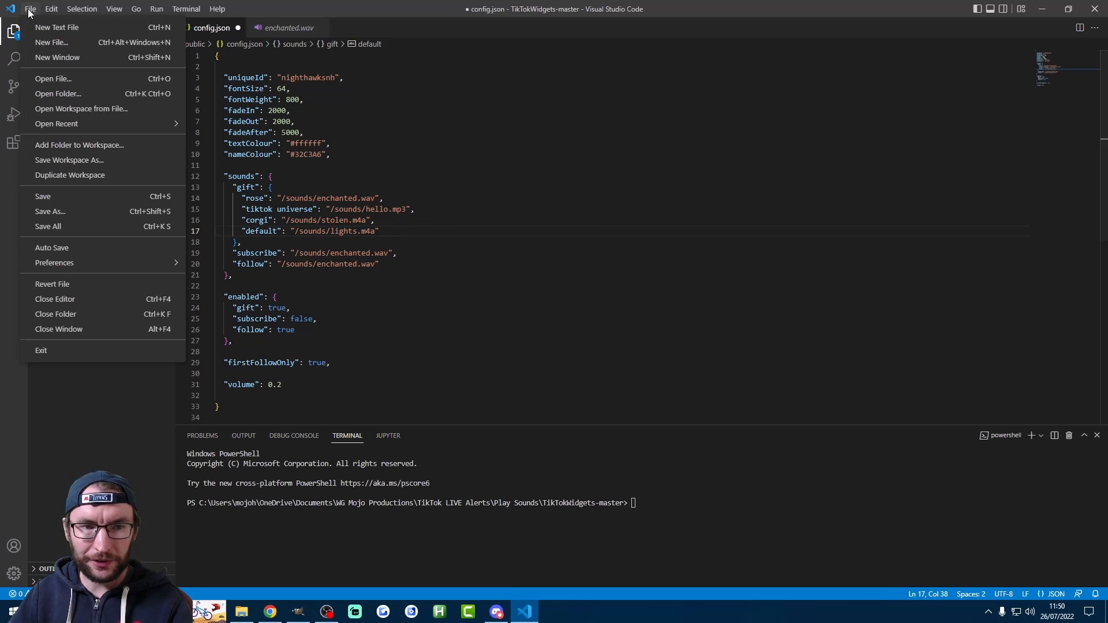
click(43, 197)
click(639, 508)
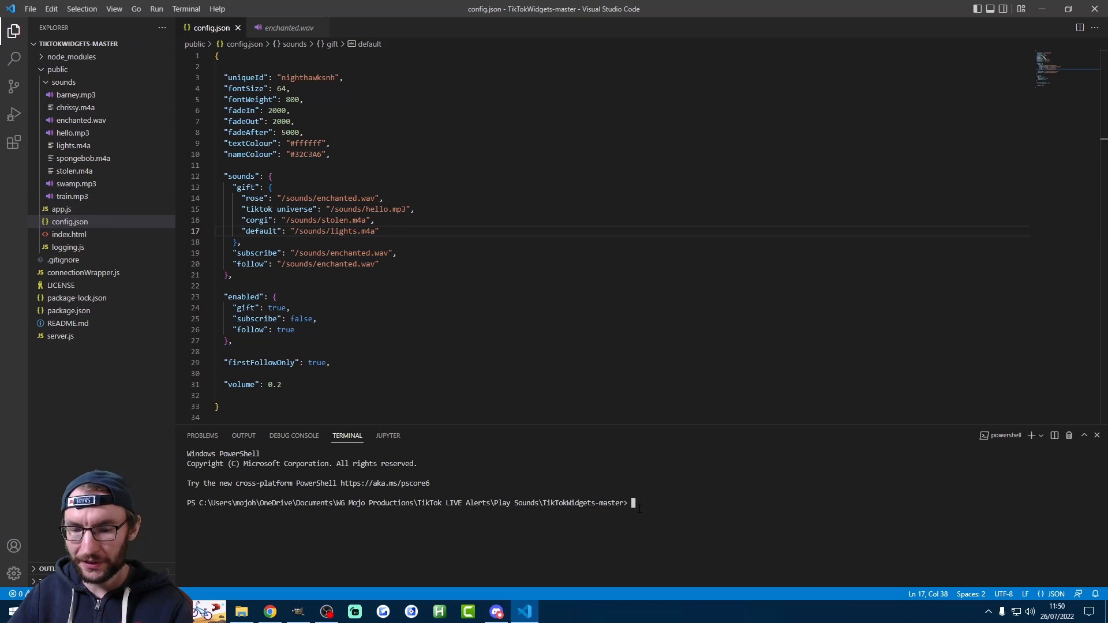
text(node server.js)
key(Return)
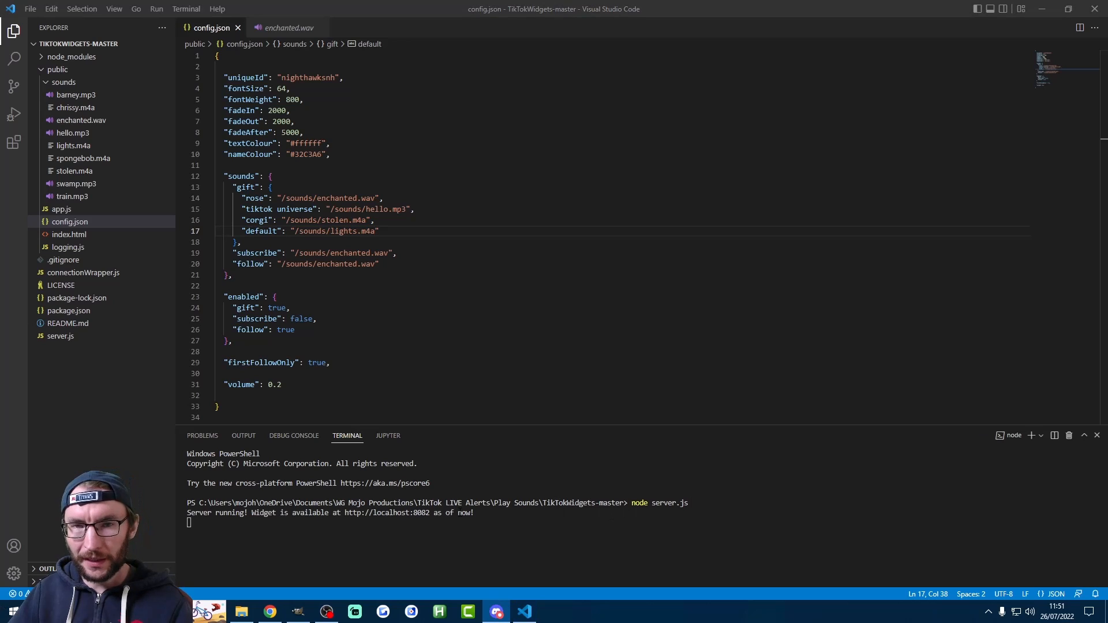
click(398, 515)
ctrl+click(406, 514)
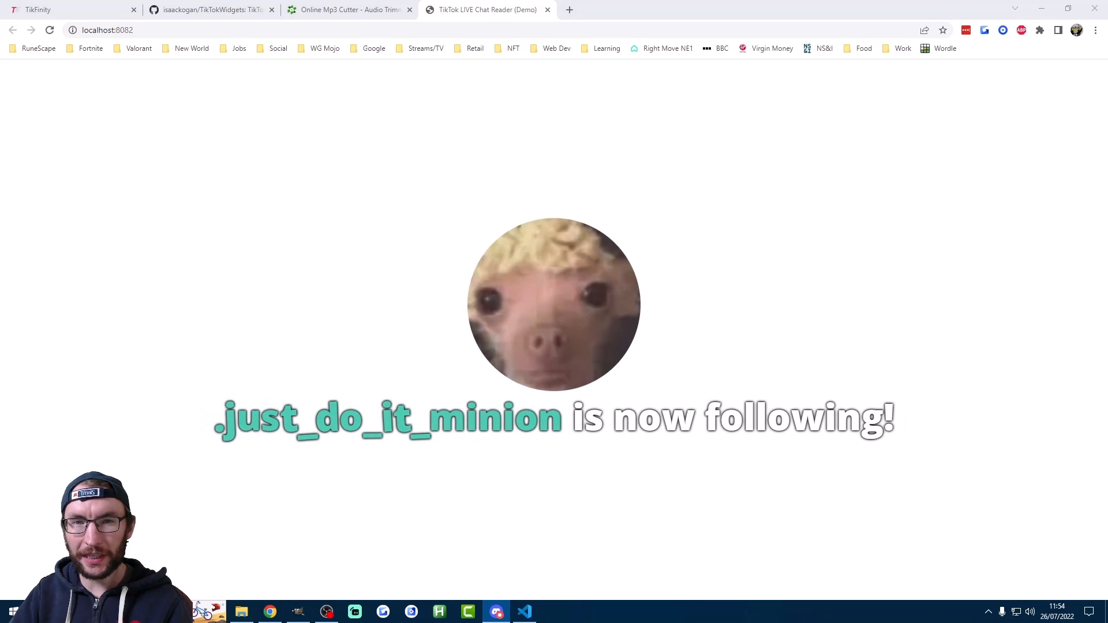
Copy the localhost:8082 page address, switch to OBS and add a new Browser source named "TikTok Alerts" to the Alerts Testing scene.
click(204, 31)
key(ctrl+c)
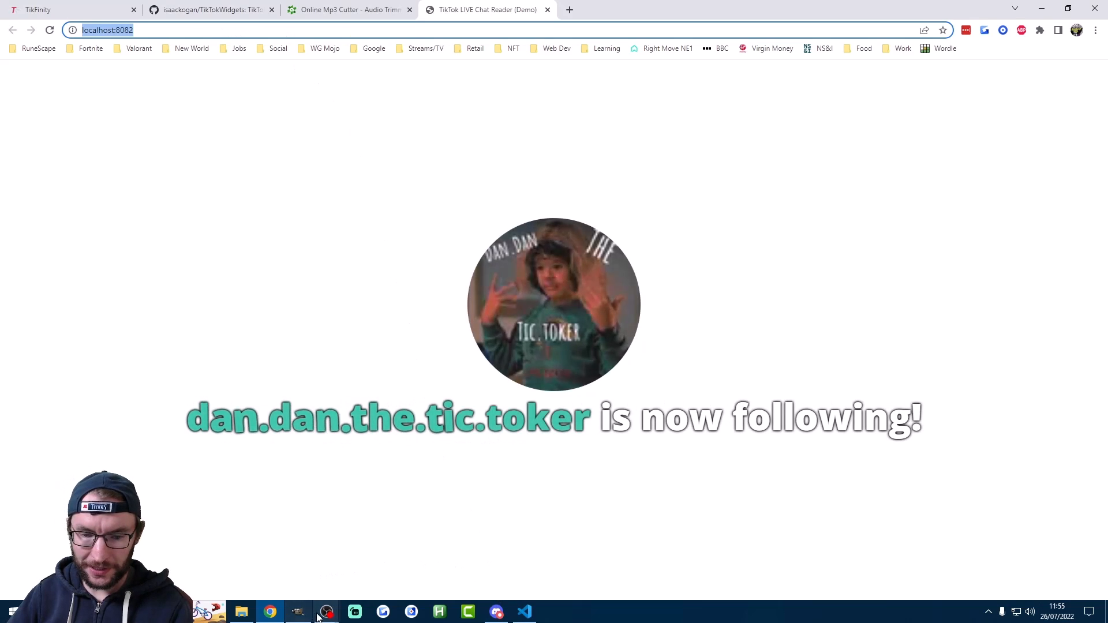
mouse_move(325, 613)
click(396, 569)
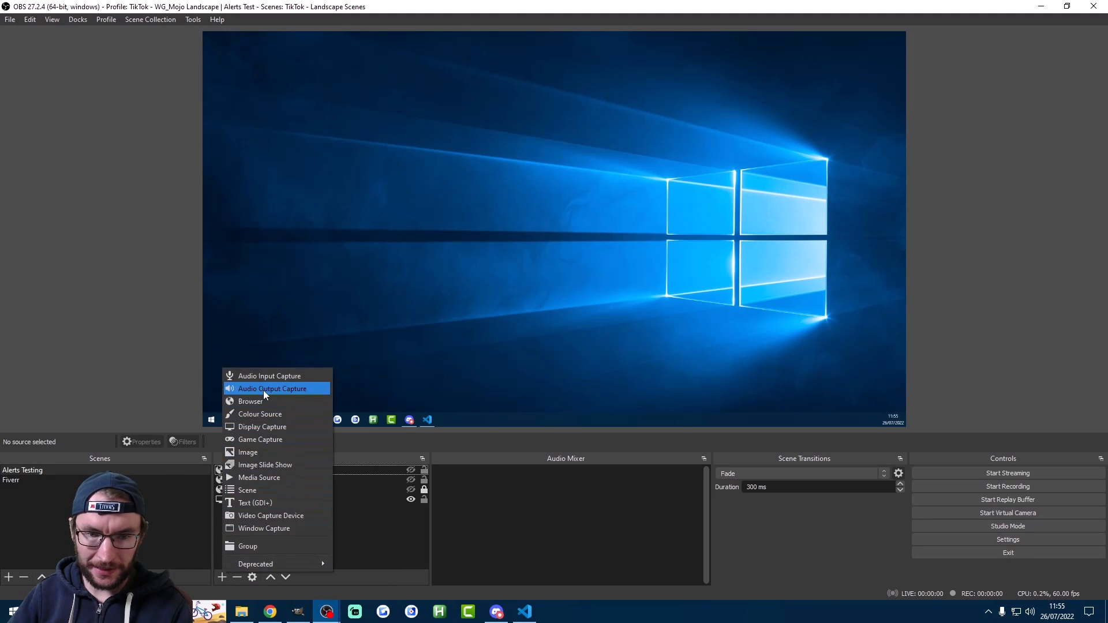
click(262, 402)
text(T)
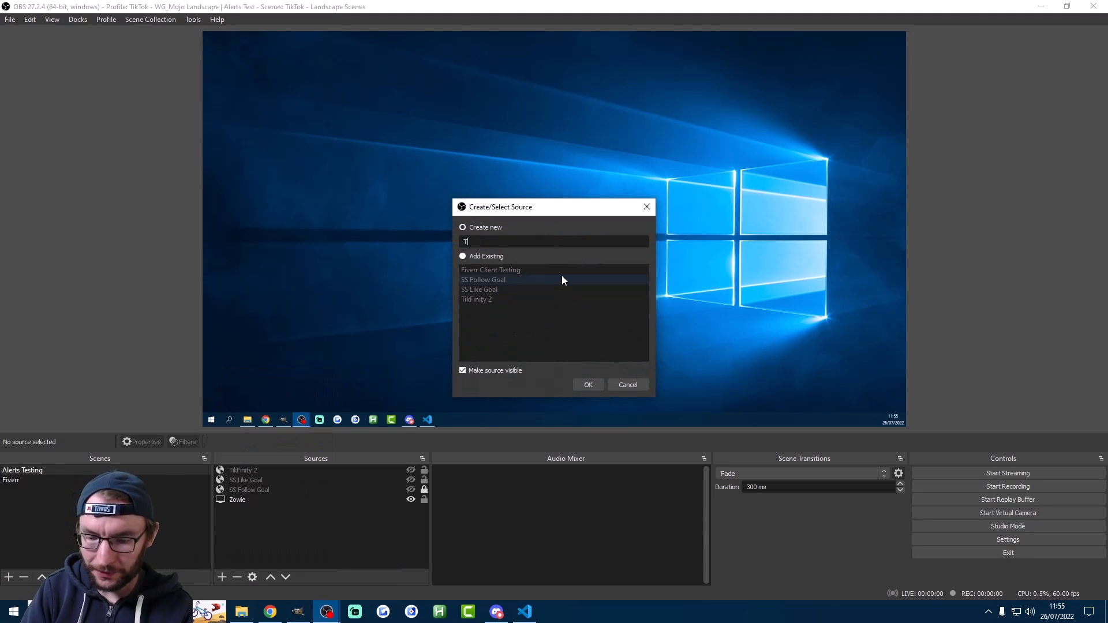
text(ikTok Alerts)
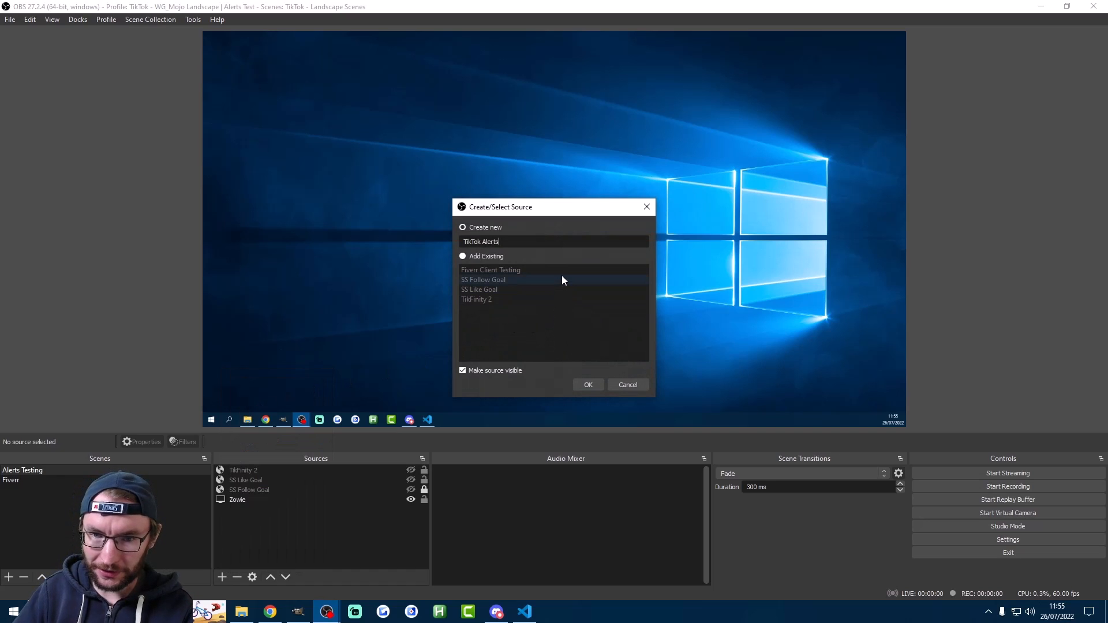
click(593, 382)
drag(547, 460, 391, 461)
key(ctrl+v)
double_click(430, 473)
text(192)
text(1080)
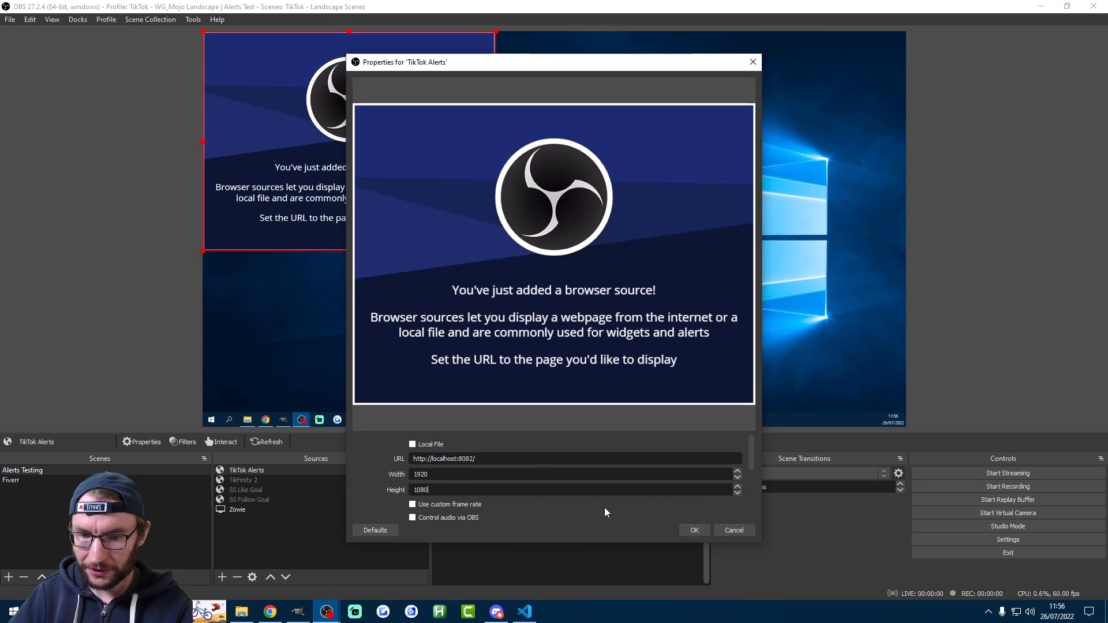
click(690, 529)
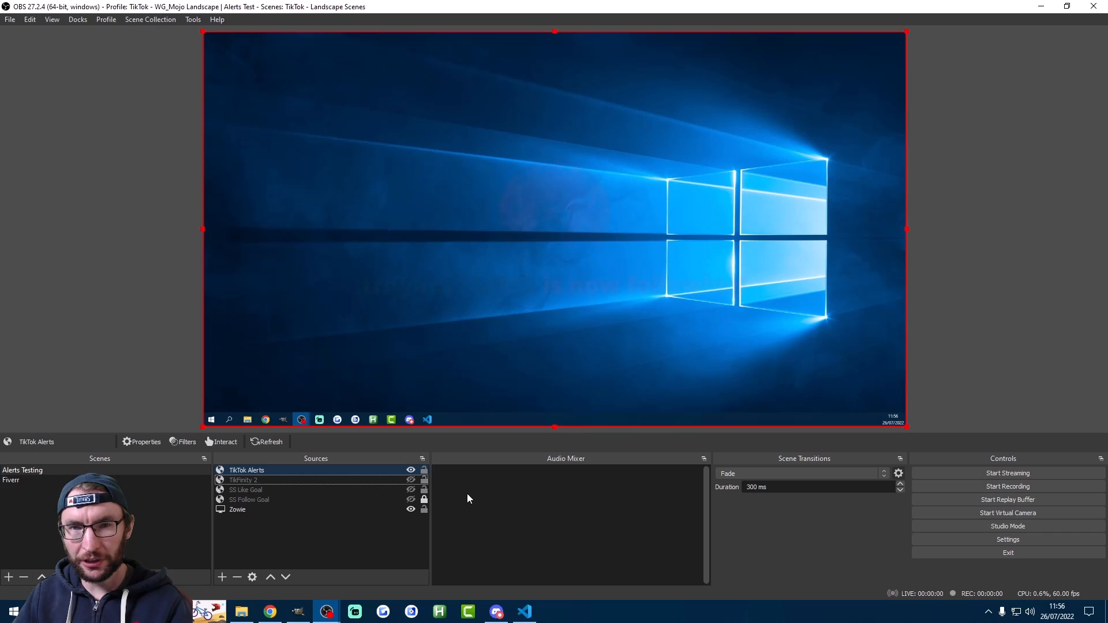
Refresh the cache of the current page in the TikTok Alerts source's properties.
click(260, 469)
double_click(260, 470)
scroll(456, 465, down, 5)
click(472, 511)
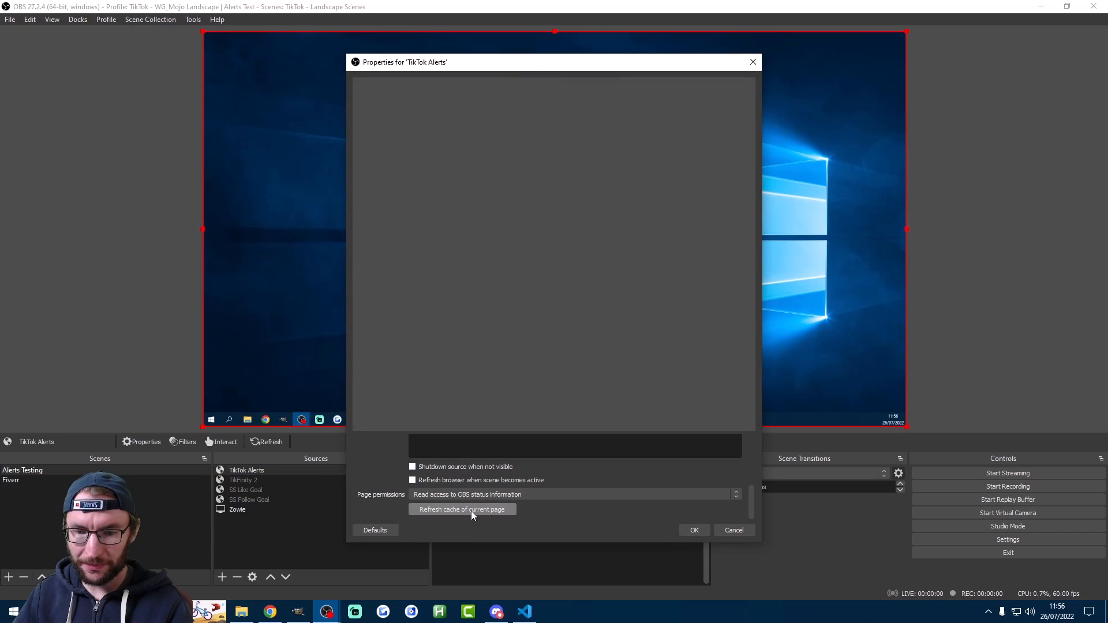
click(692, 530)
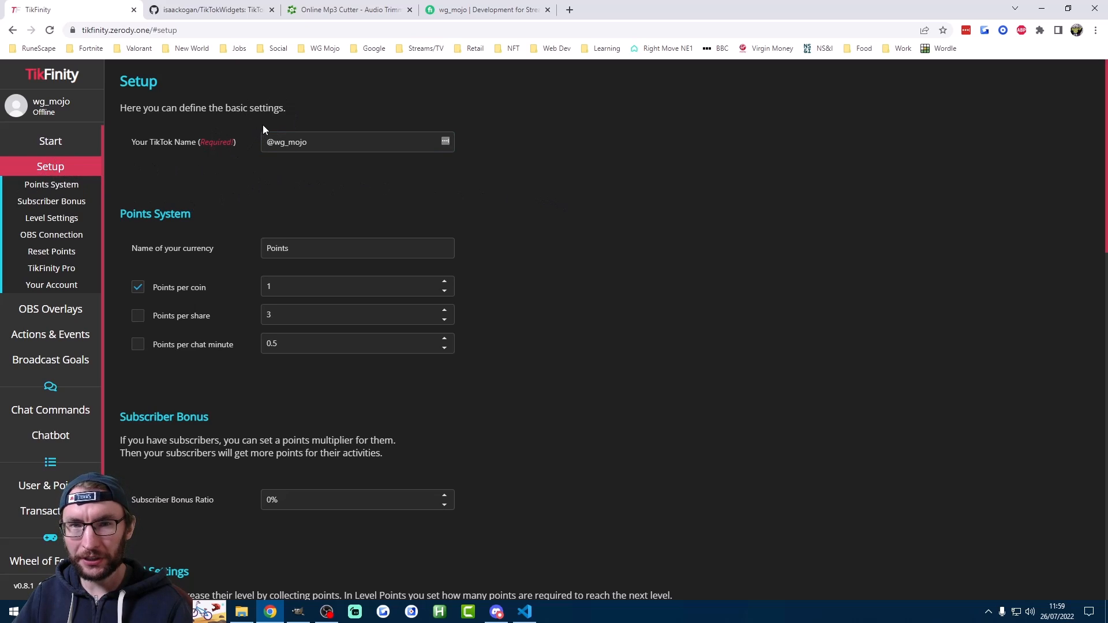
In TikFinity in the browser, go from Setup to Actions & Events and start a new action named "Train".
drag(306, 142, 265, 142)
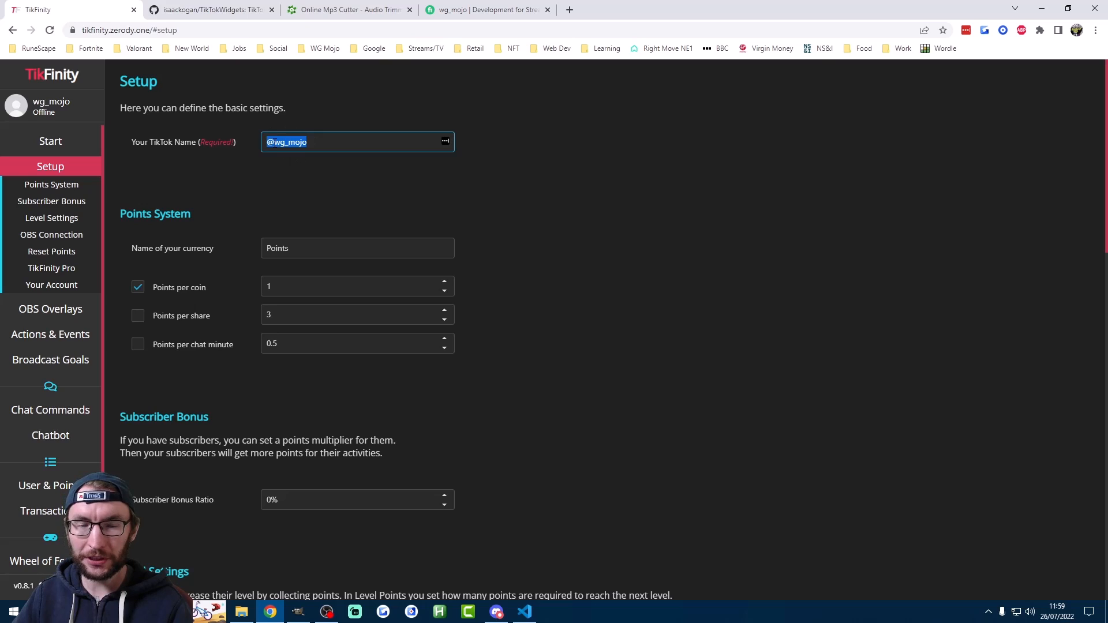
click(274, 142)
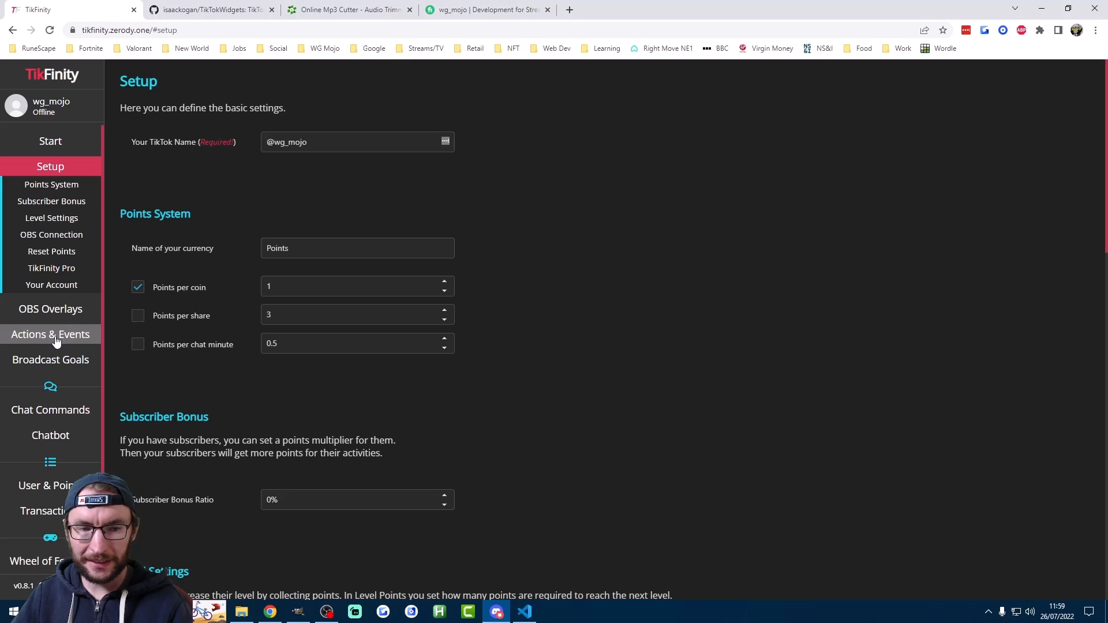
click(56, 339)
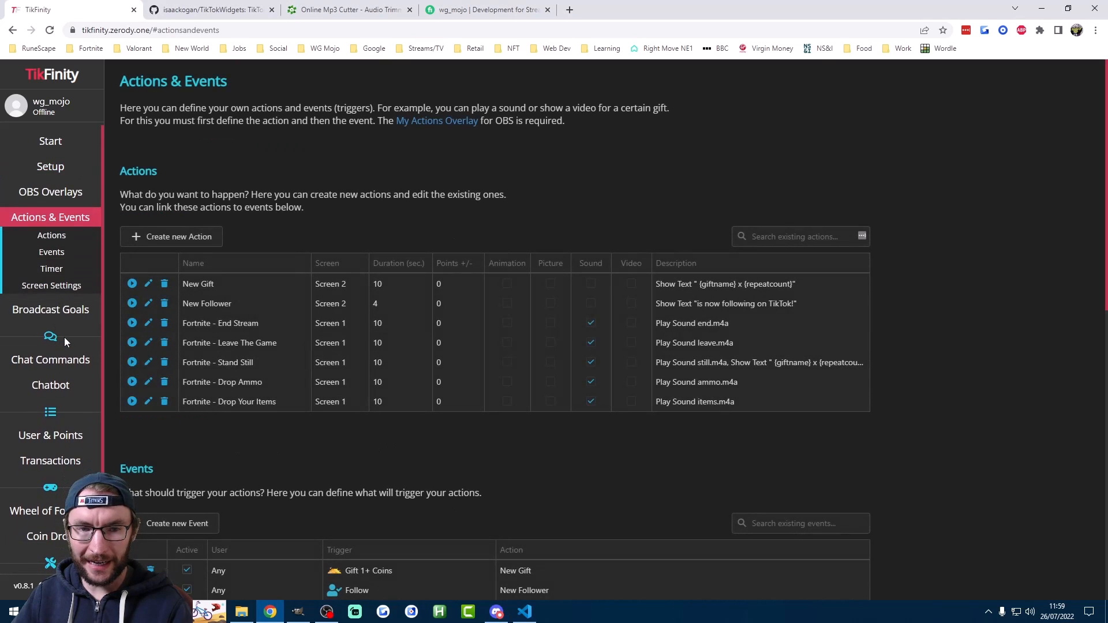
click(171, 239)
click(482, 153)
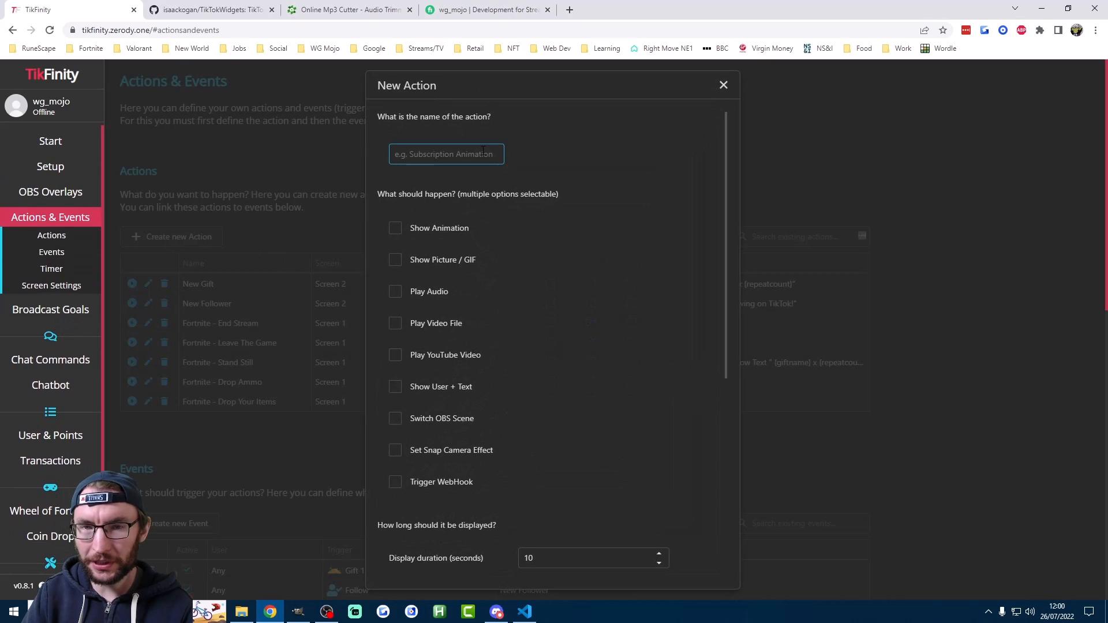
text(Train)
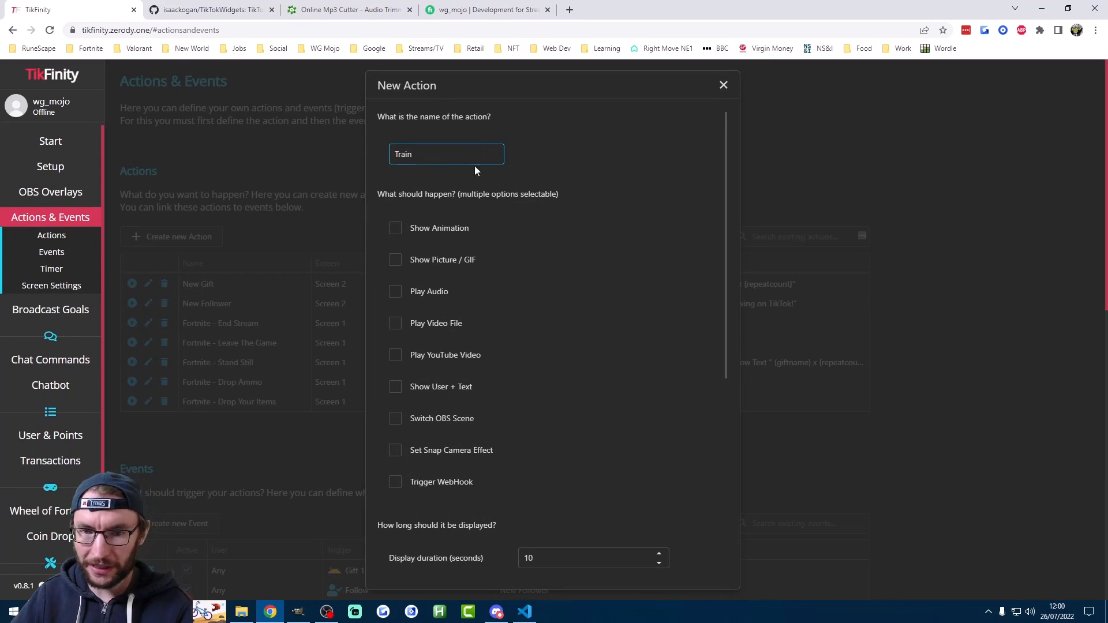
Enable Play Audio for the Train action and upload the train sound file from the Project 3 folder.
click(395, 292)
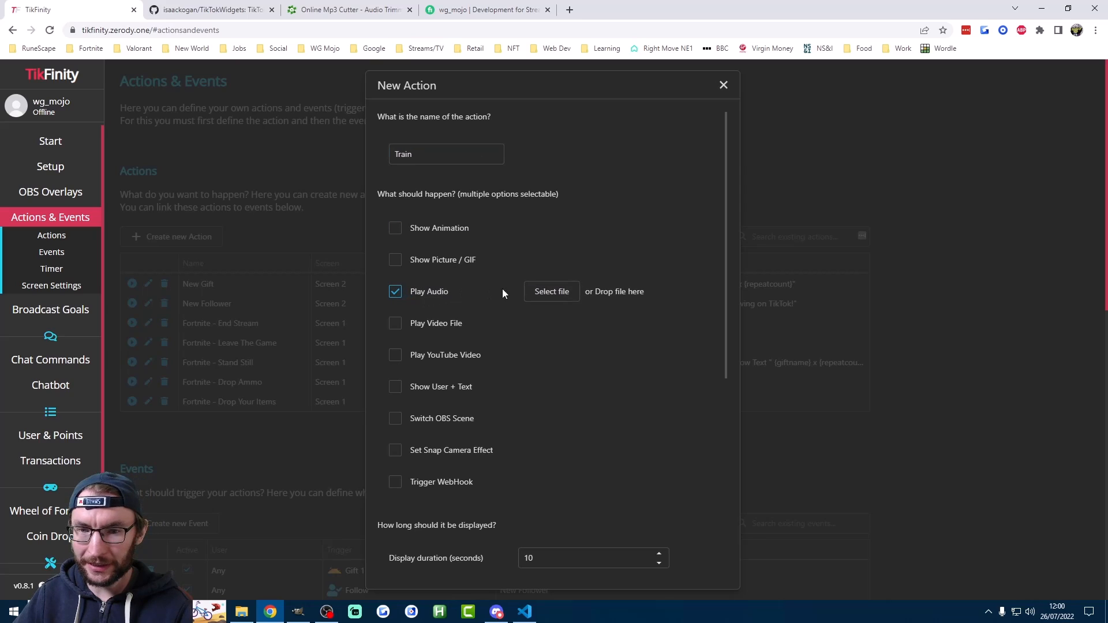
key(alt+Tab)
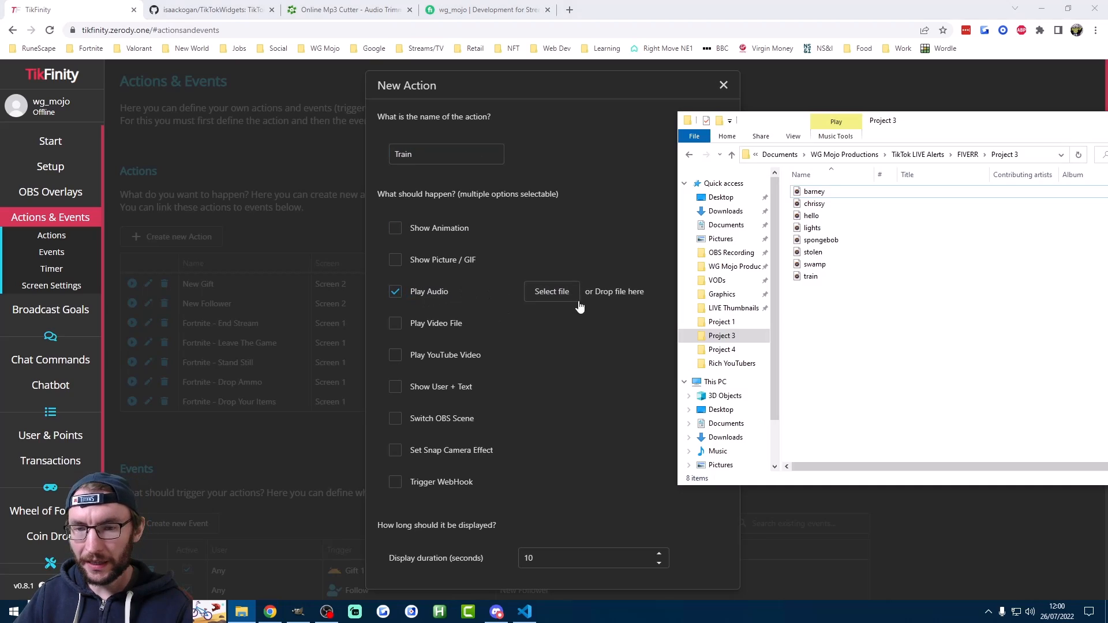
drag(810, 277, 552, 328)
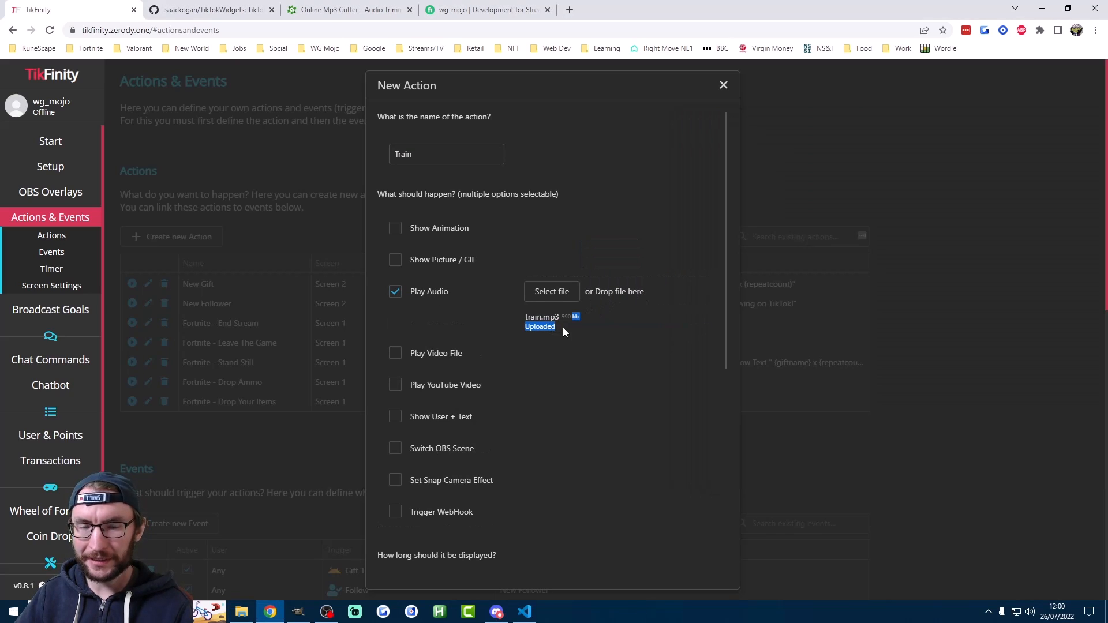
click(566, 331)
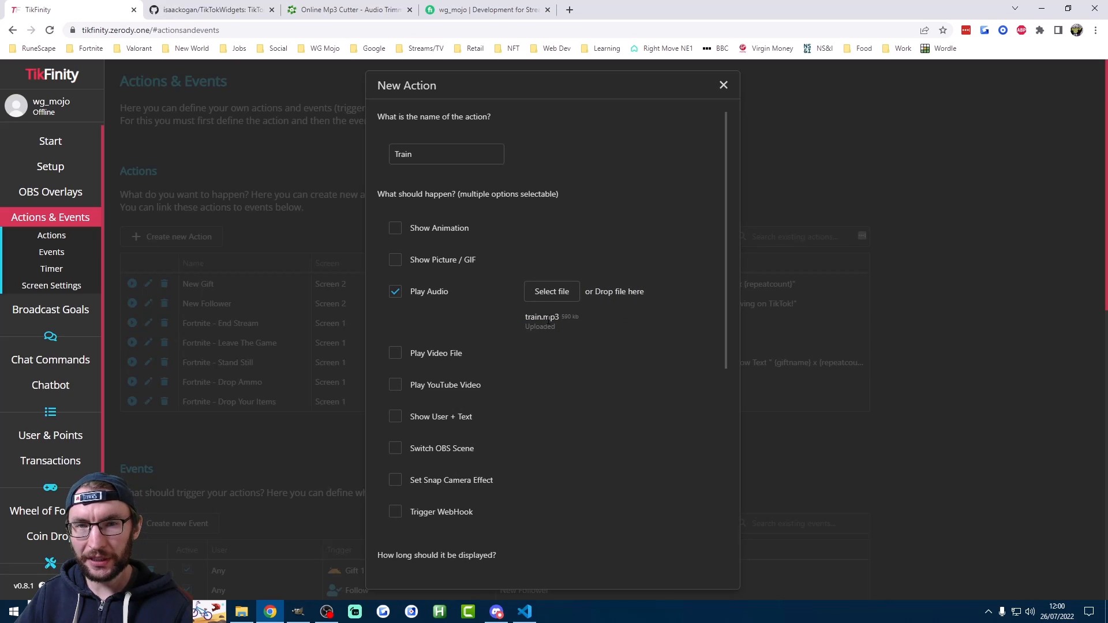
Enable Show User + Text for the Train action with the text "{giftname}, {repeatcount}", keeping the default text colour.
click(395, 416)
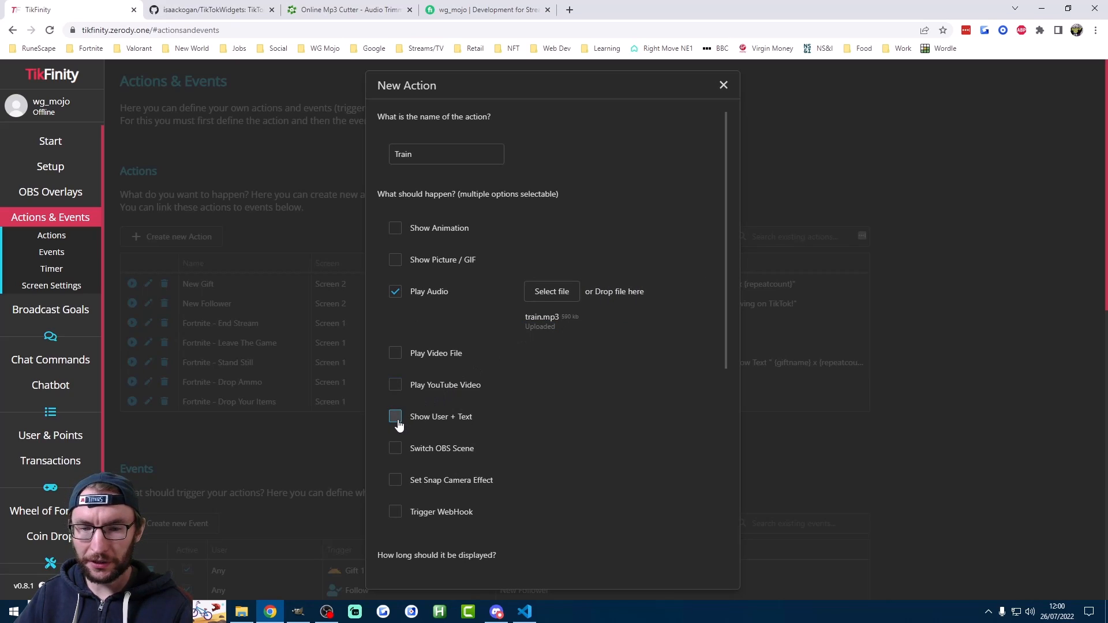
drag(579, 450, 646, 450)
key(ctrl+c)
click(587, 418)
key(ctrl+v)
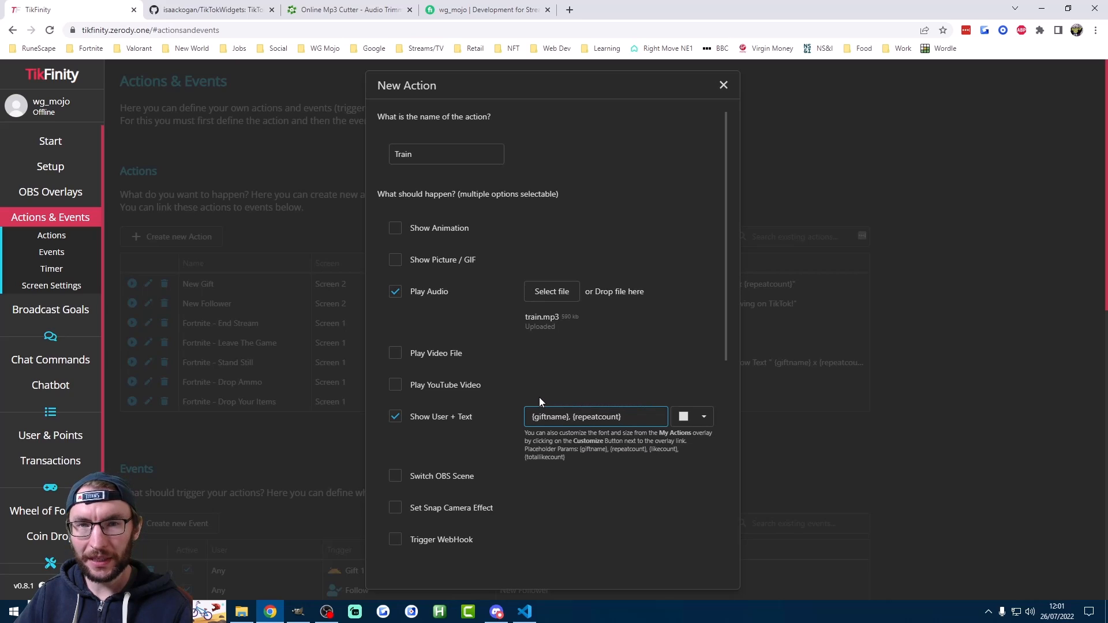
click(704, 419)
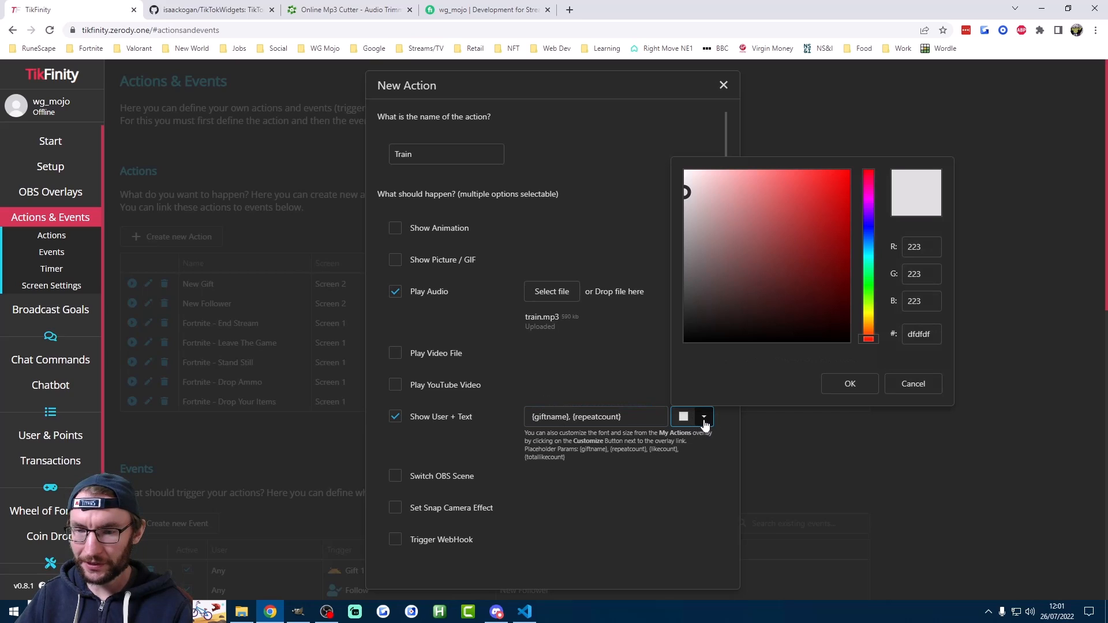
click(703, 417)
Save the Train action with a 10-second display duration on overlay Screen 1.
scroll(513, 252, down, 5)
scroll(513, 254, down, 2)
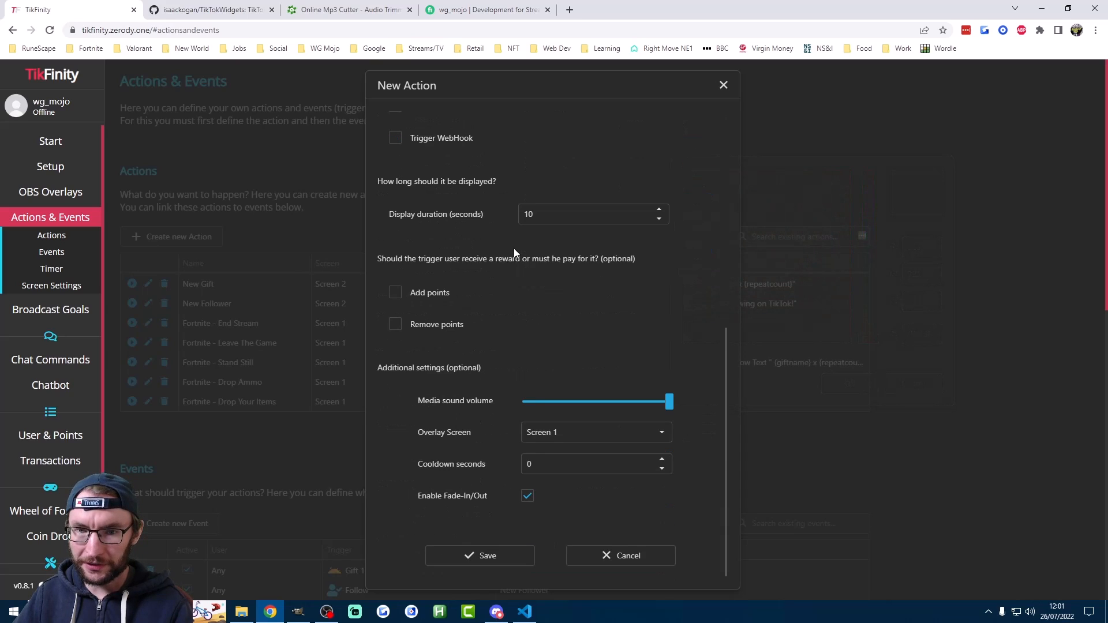
click(541, 212)
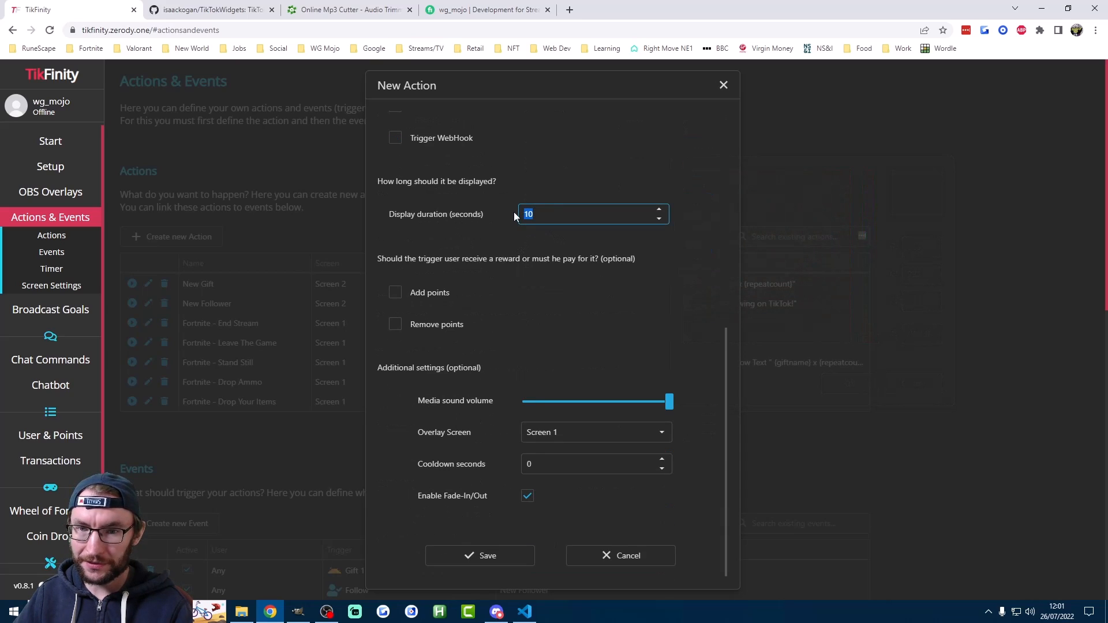
click(550, 246)
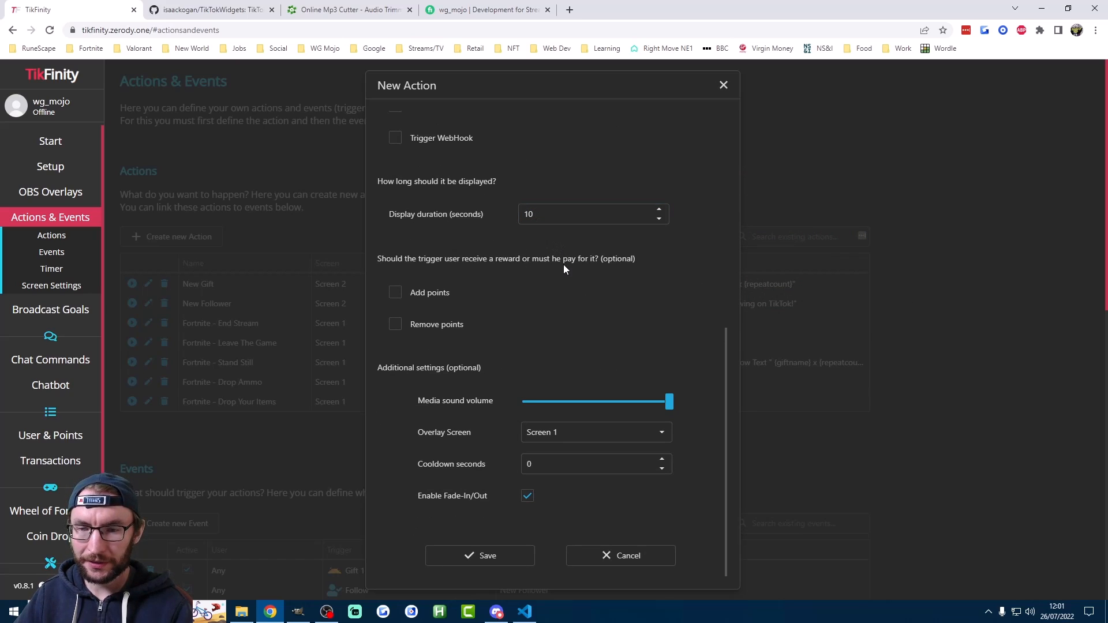
click(488, 557)
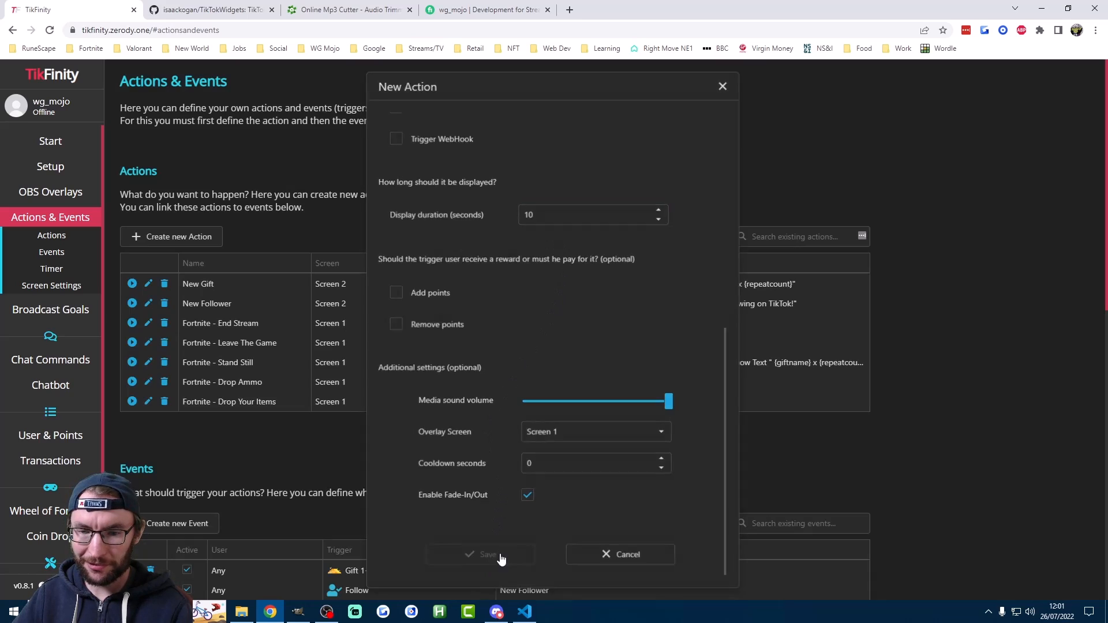
click(195, 283)
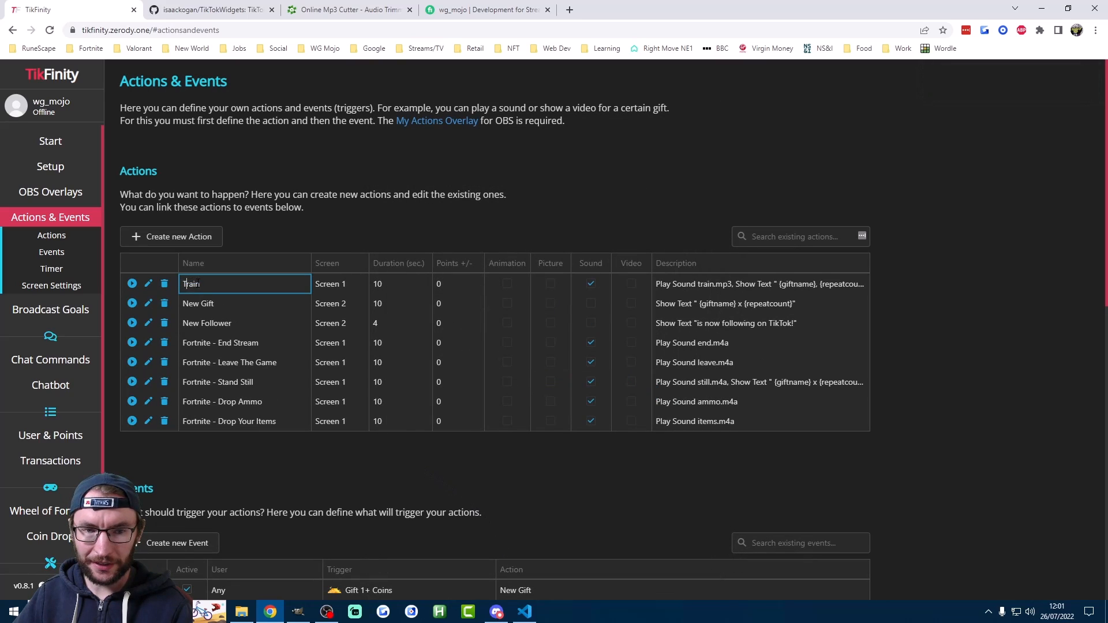
click(291, 233)
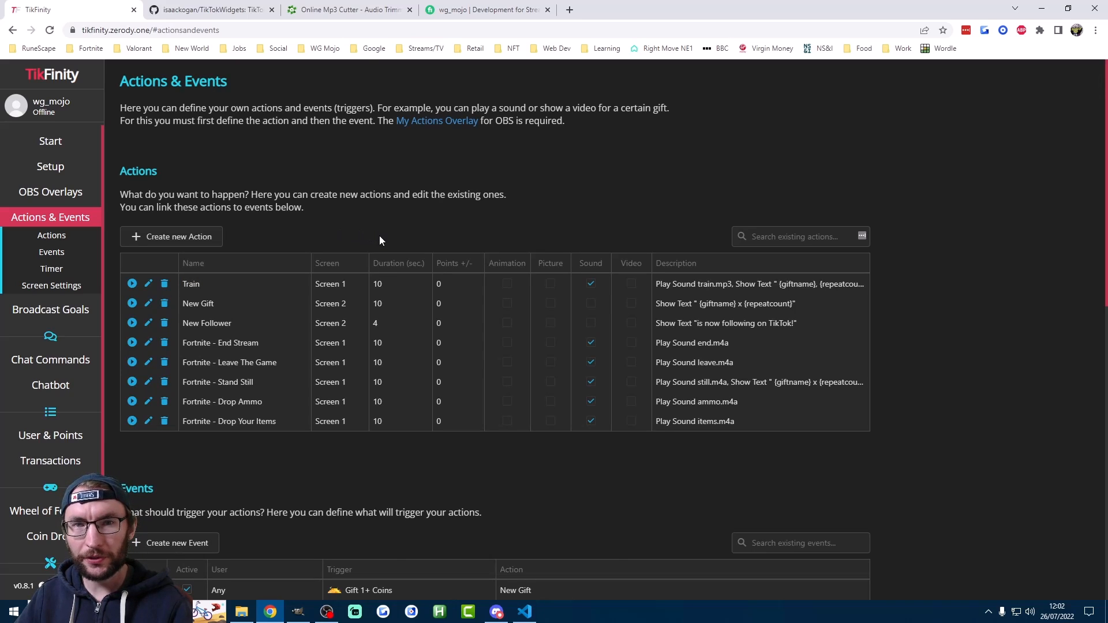
Start a new event that everyone can trigger by sending a specific gift.
scroll(379, 235, down, 6)
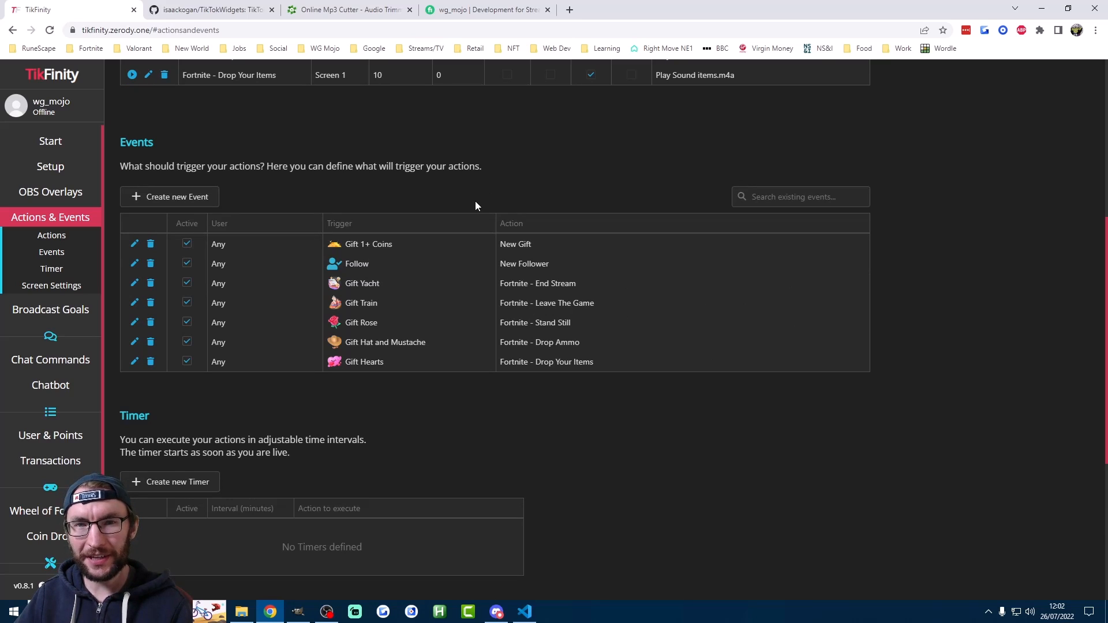
scroll(278, 251, up, 5)
scroll(278, 250, down, 5)
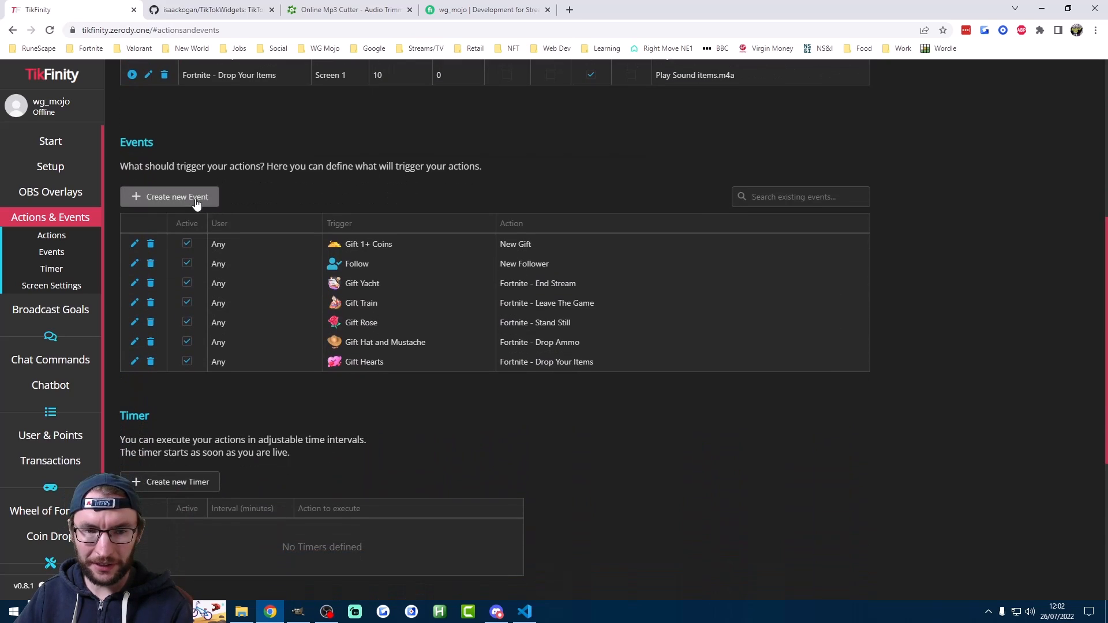
click(196, 202)
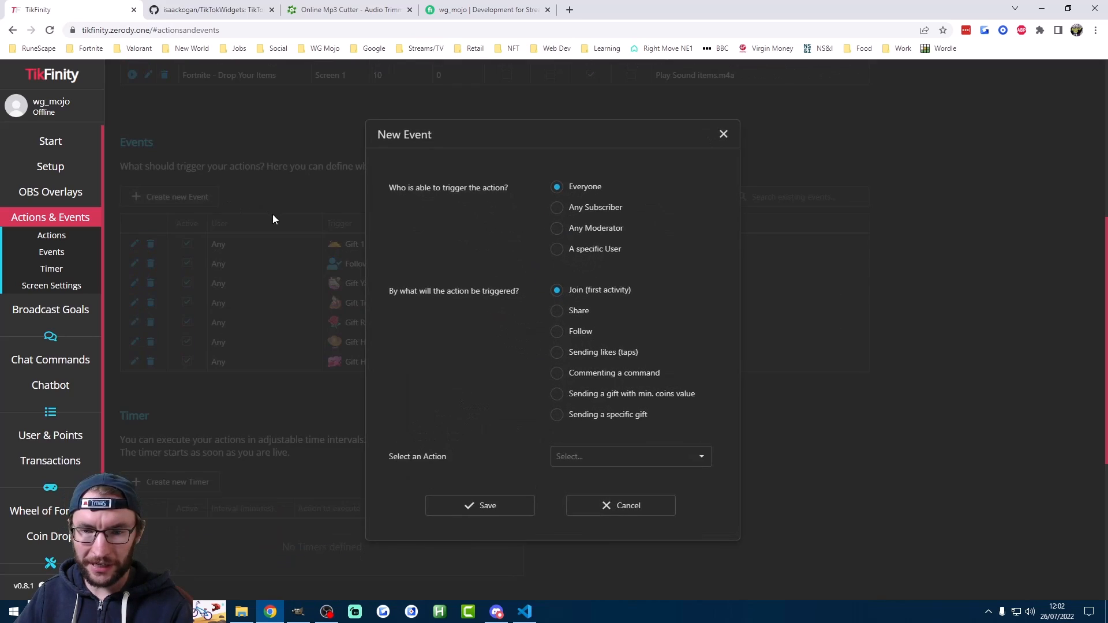
click(563, 420)
scroll(520, 375, down, 1)
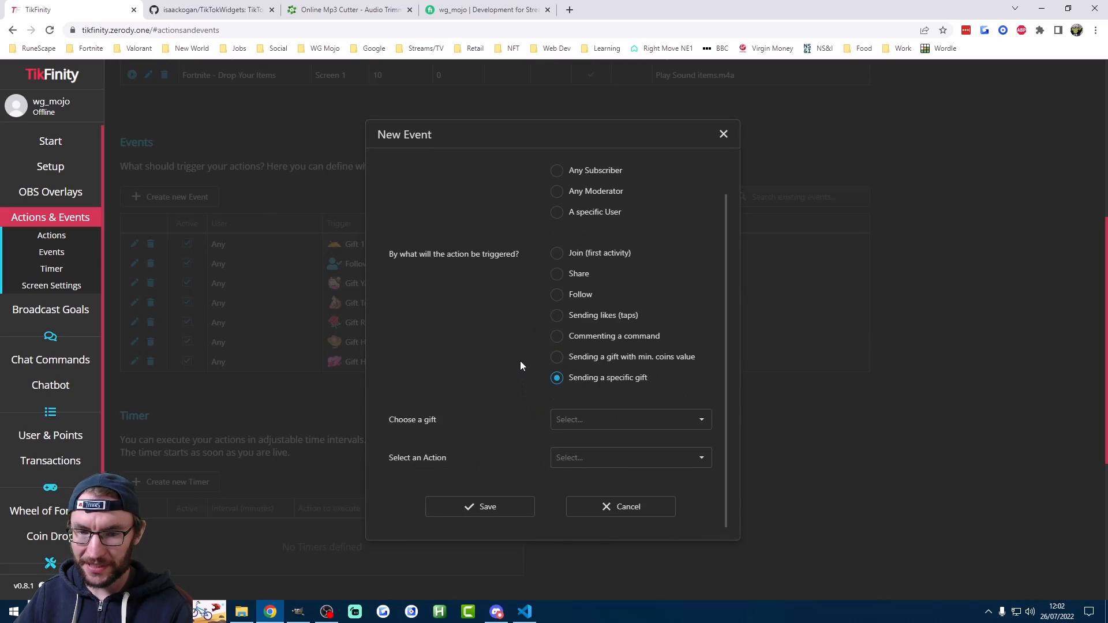
Choose the Train gift as the event's trigger and assign the Train action to it.
click(612, 420)
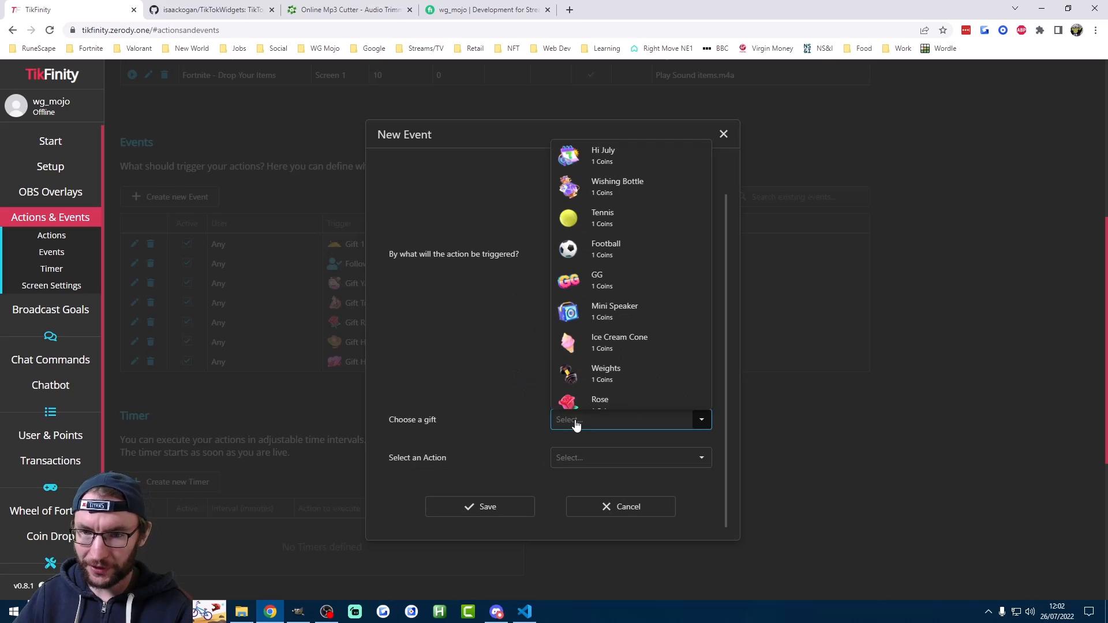
scroll(606, 285, down, 8)
text(train)
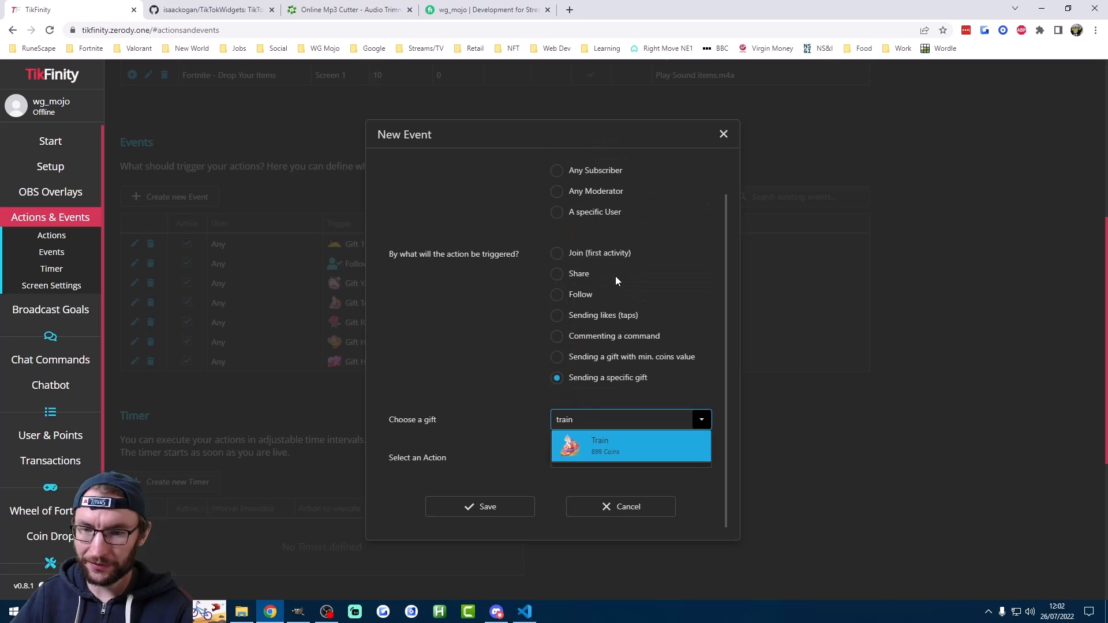
click(603, 445)
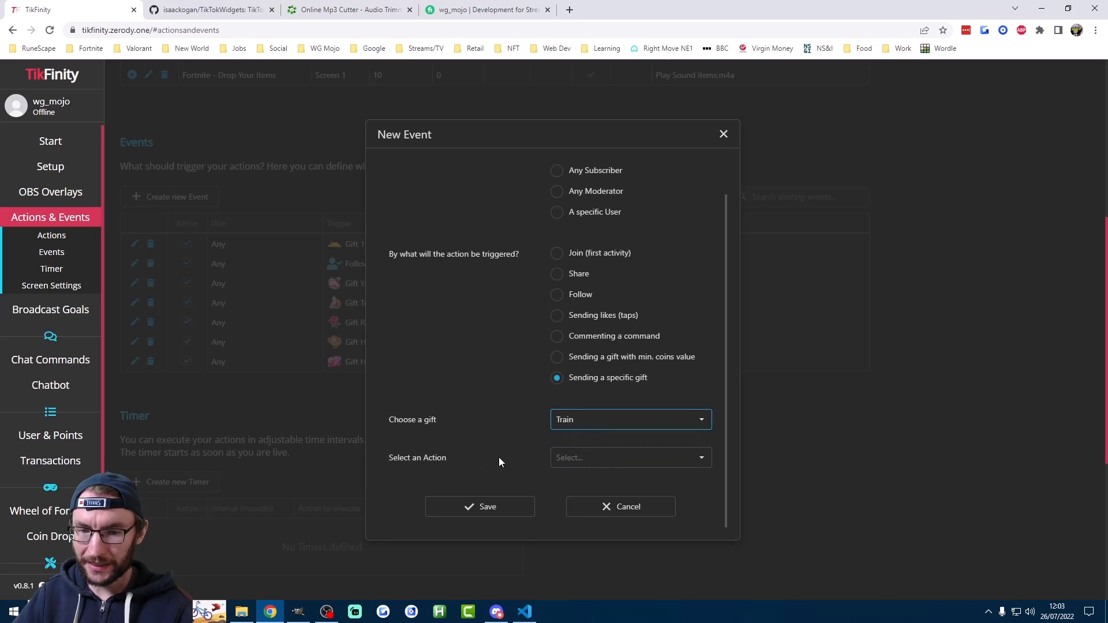
click(619, 464)
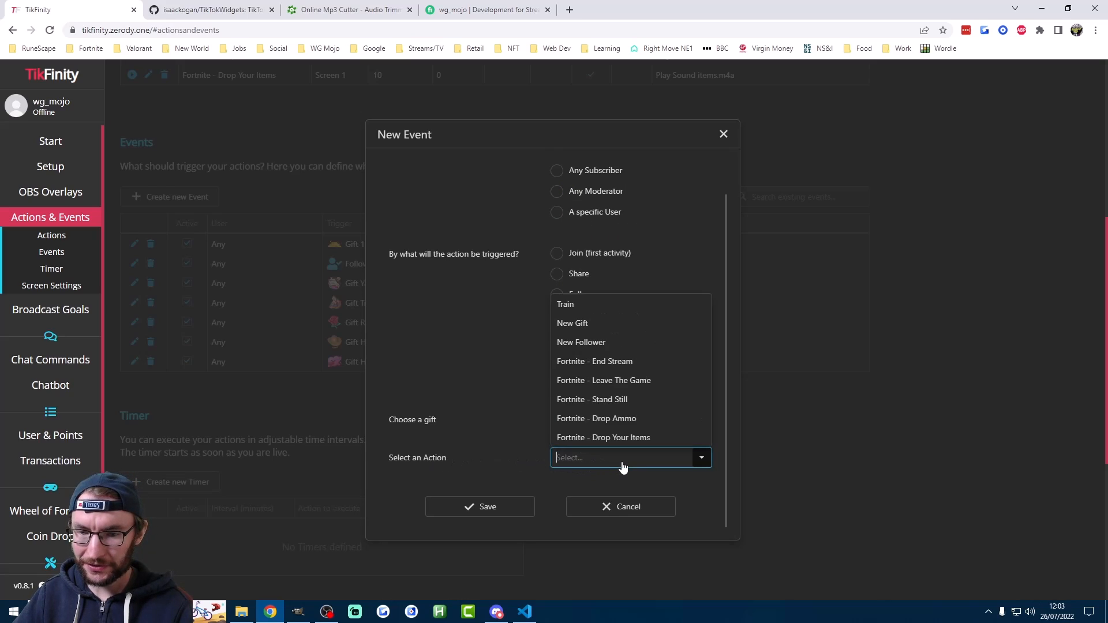
click(571, 306)
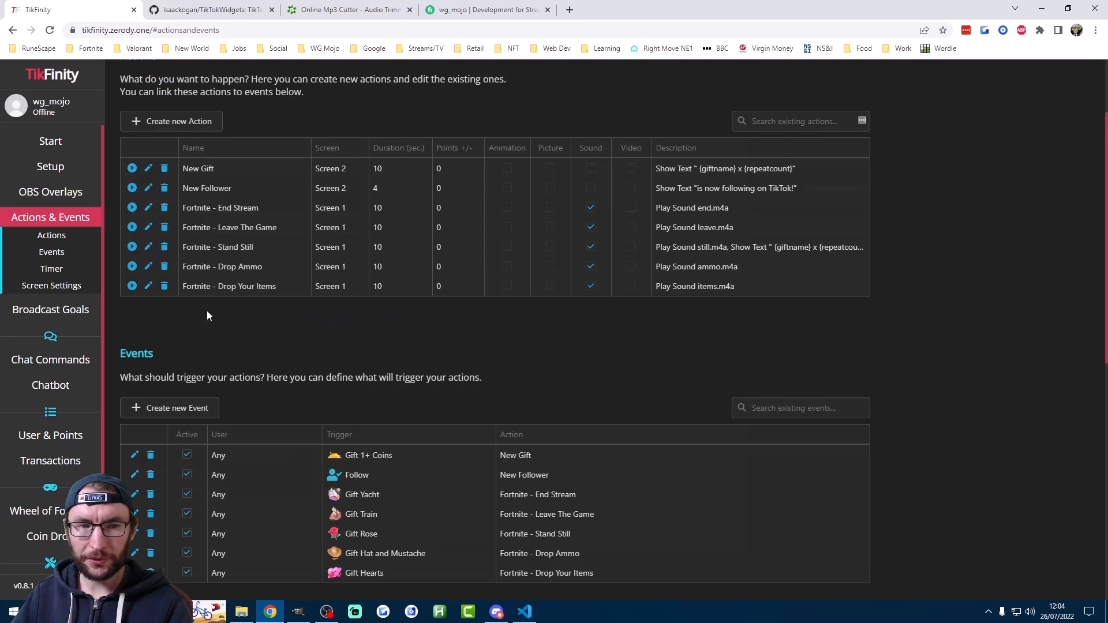
Copy the Screen 1 URL of the My Actions overlay from the OBS overlays page.
click(60, 191)
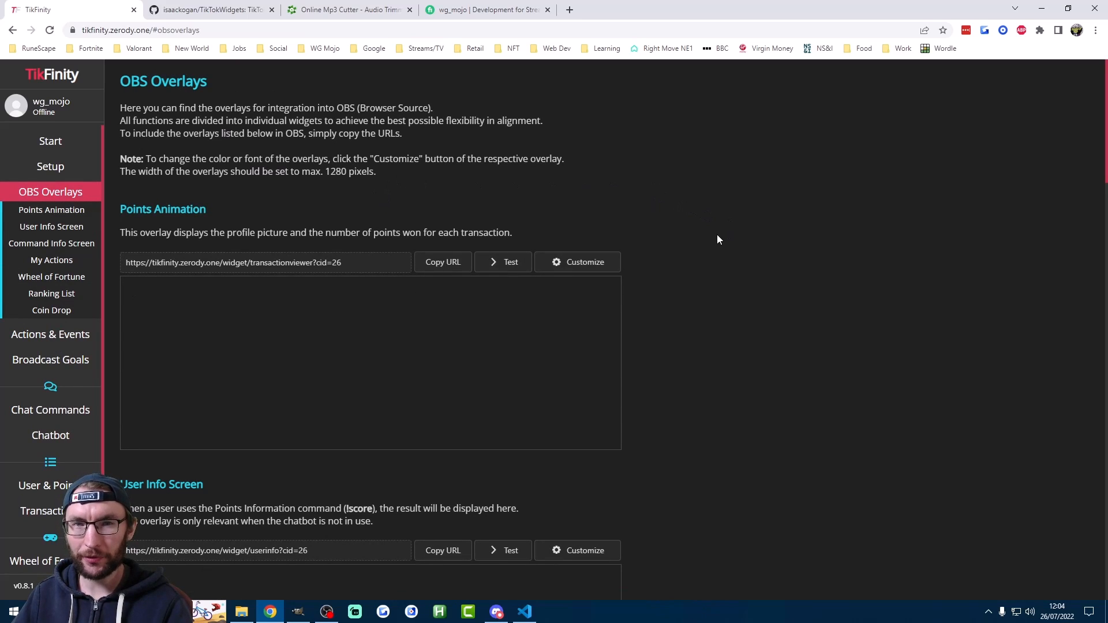
scroll(701, 239, down, 15)
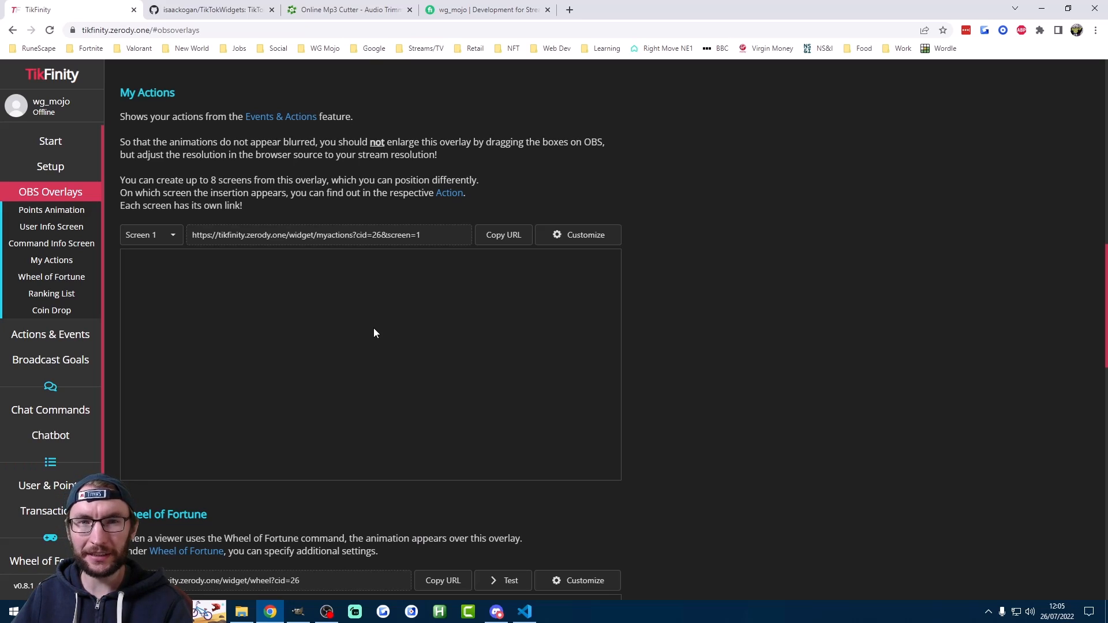
click(501, 241)
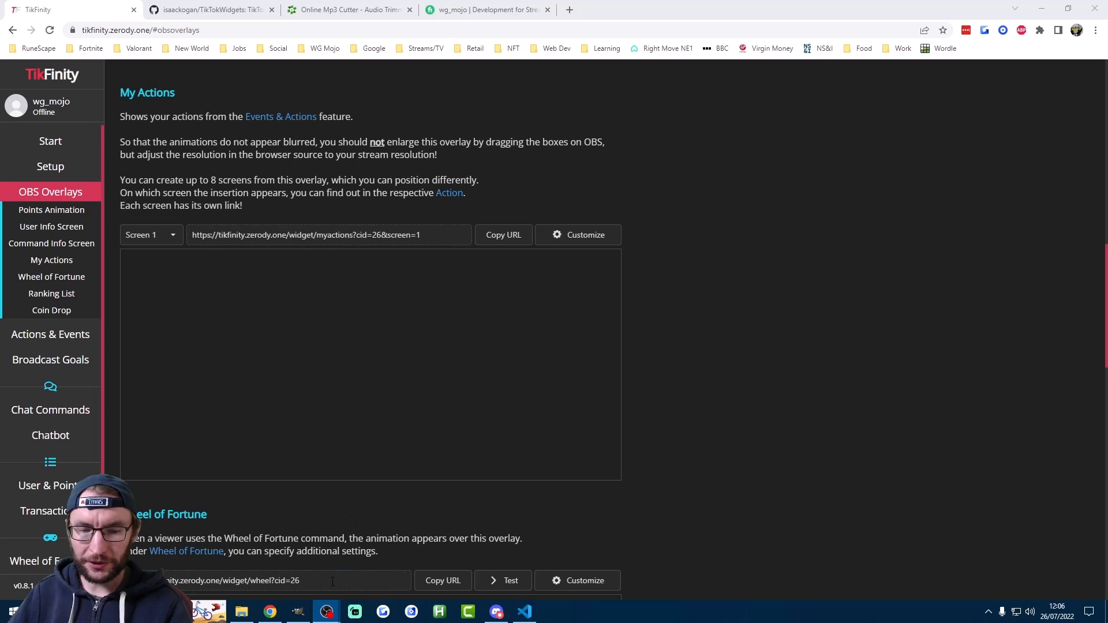
Switch to the OBS window with the landscape scenes and add a new browser source named "TikTok Alerts" to the Alerts Testing scene.
mouse_move(327, 612)
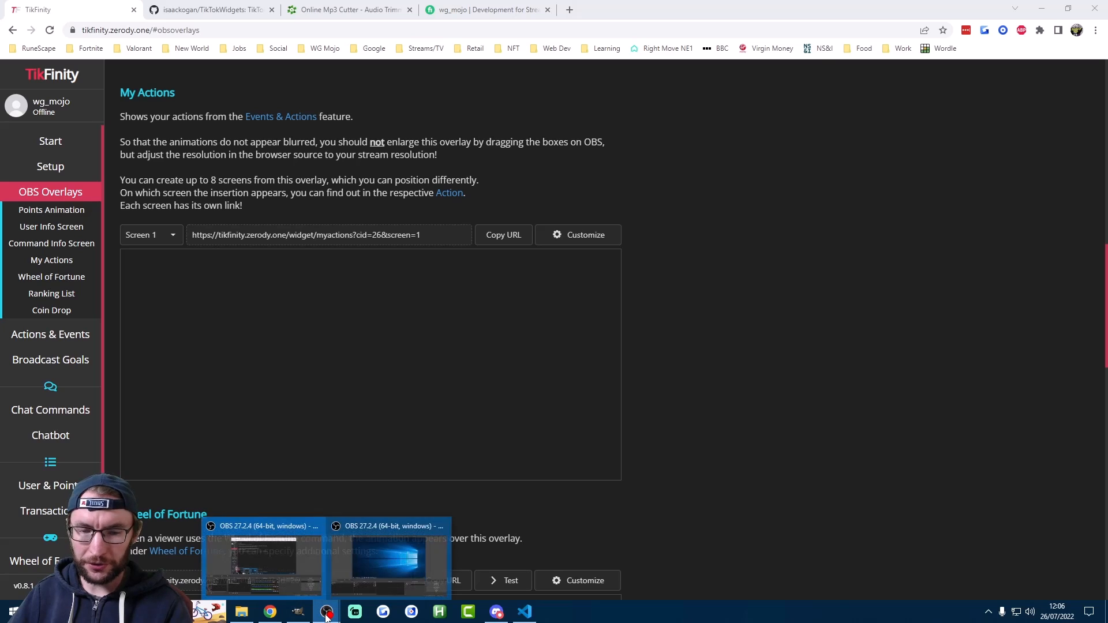
click(393, 557)
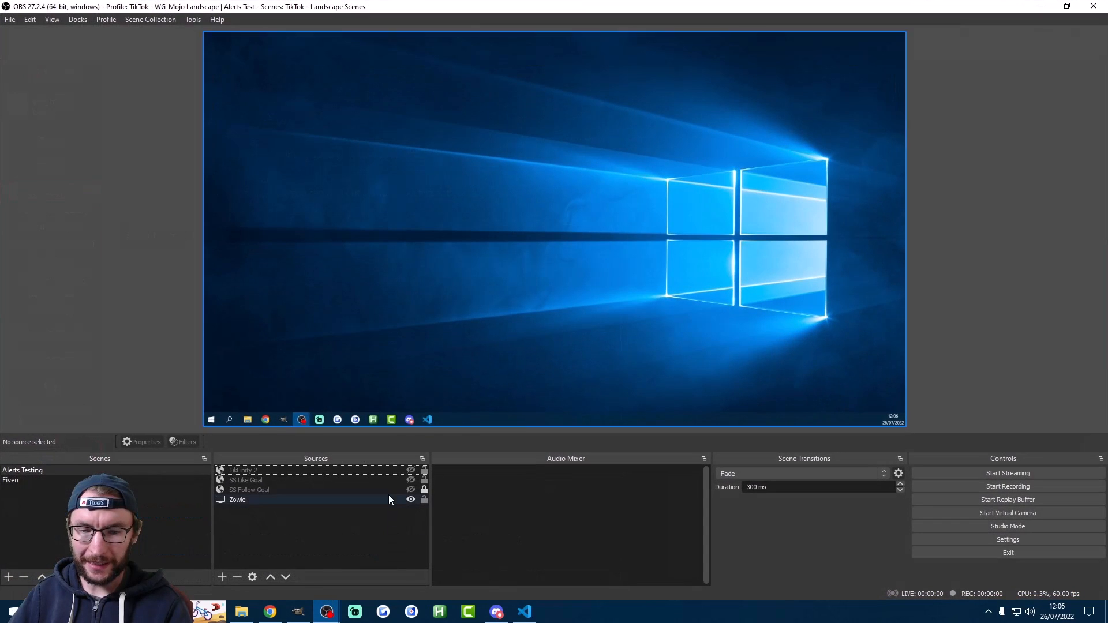
click(221, 577)
click(247, 410)
text(TikTok Alerts)
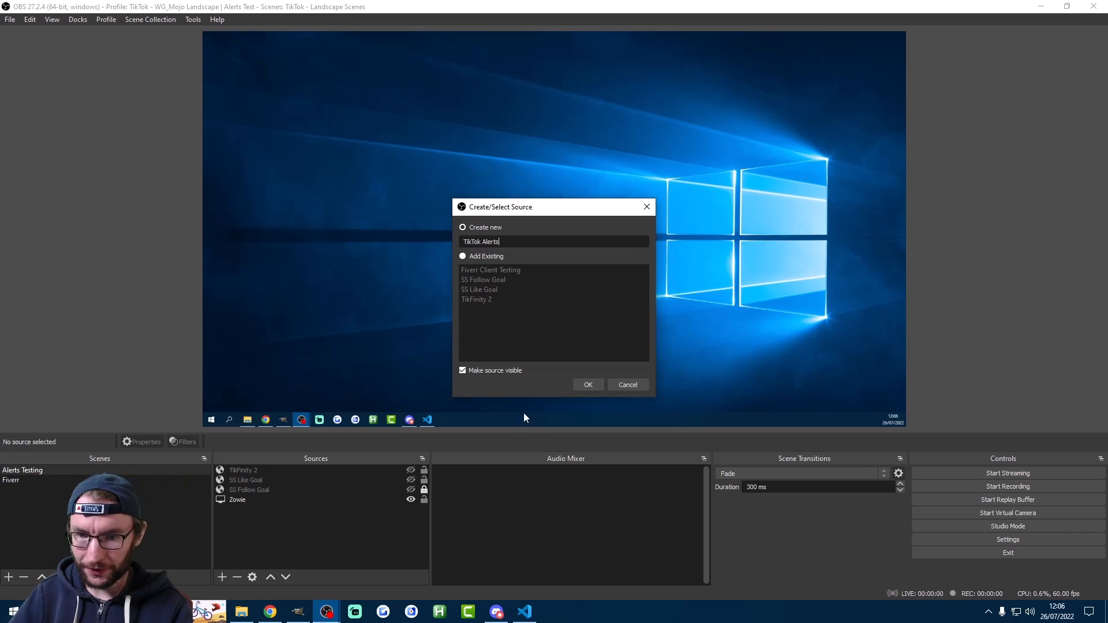
click(588, 384)
Give the TikTok Alerts source the copied overlay URL, set its size to 1920 by 1080, and save its properties.
drag(523, 457, 394, 470)
text(https://tikfinity.zerody.one/widget/myactions?cid=26&screen=1)
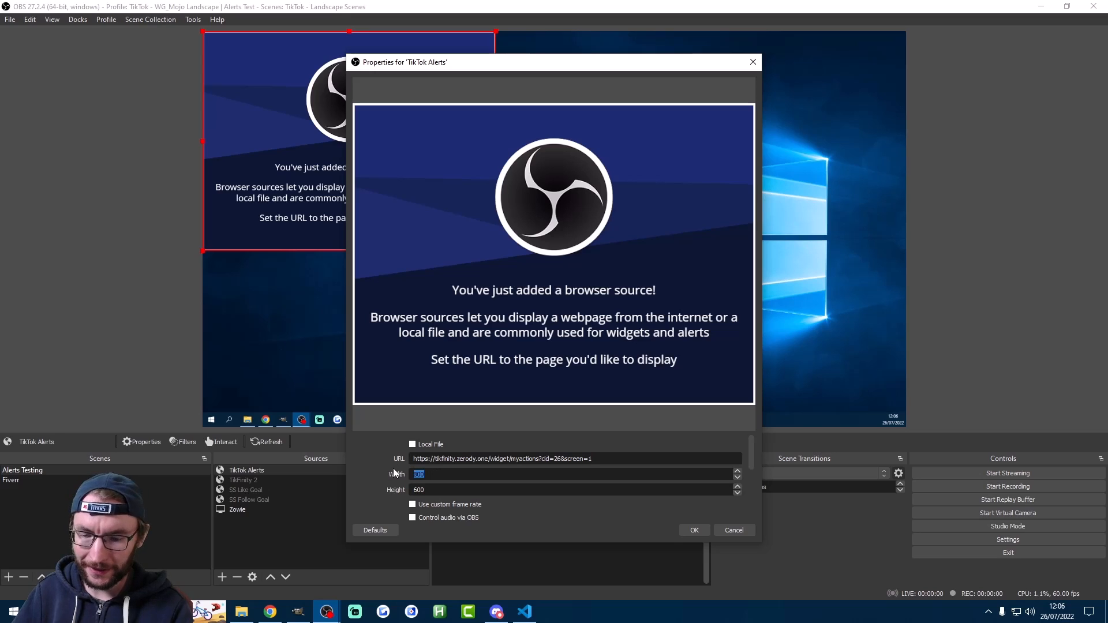
text(19201080)
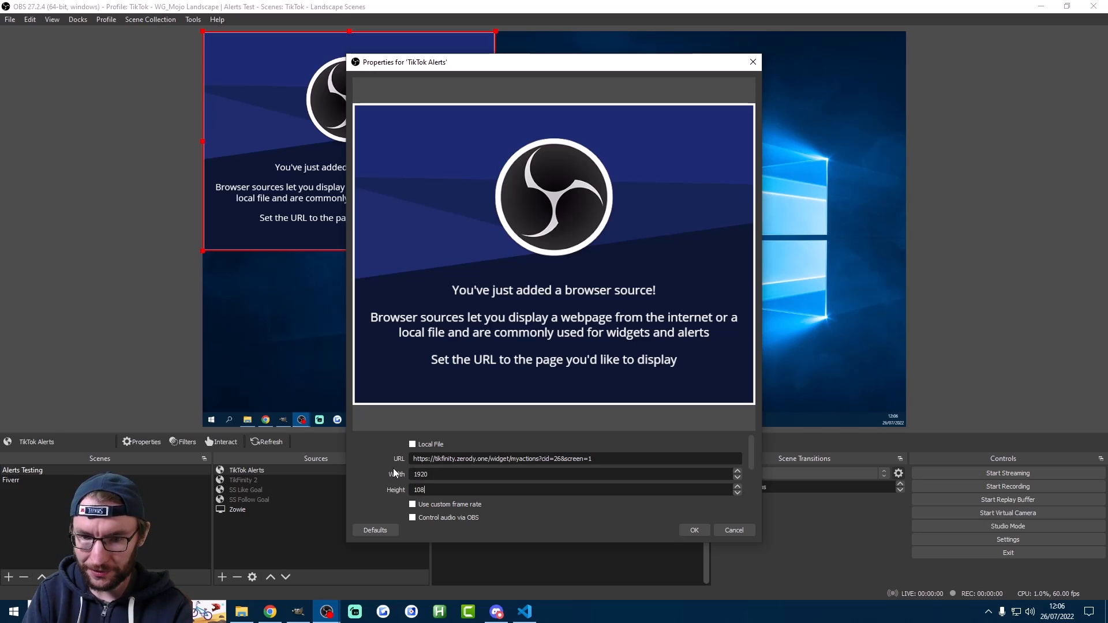
click(693, 529)
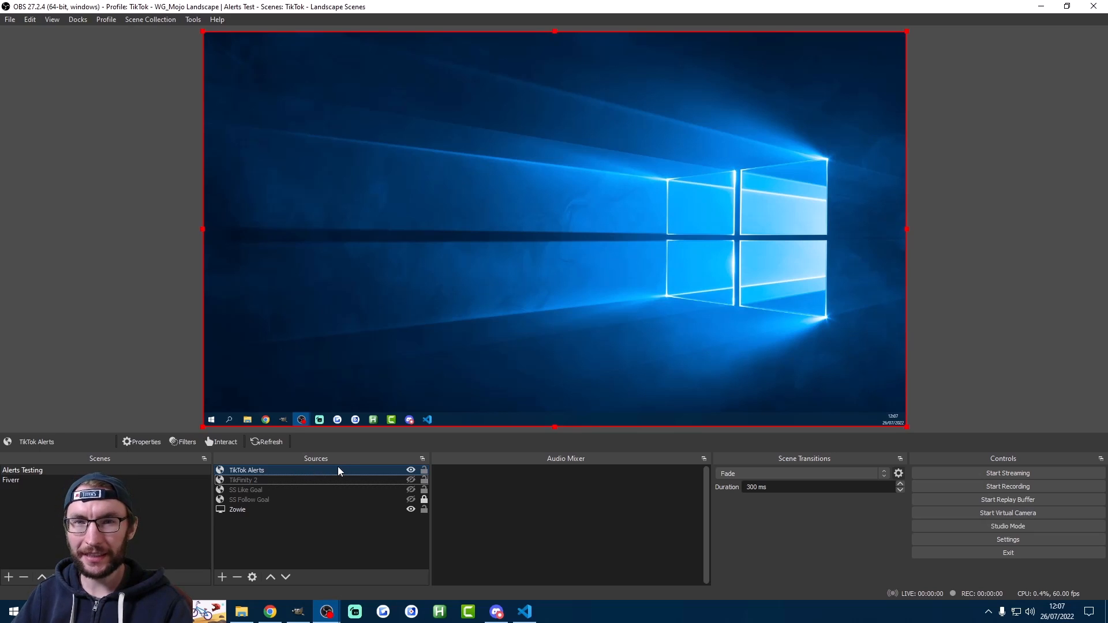
Return to TikFinity in the browser and open the Actions & Events page.
key(alt+Tab)
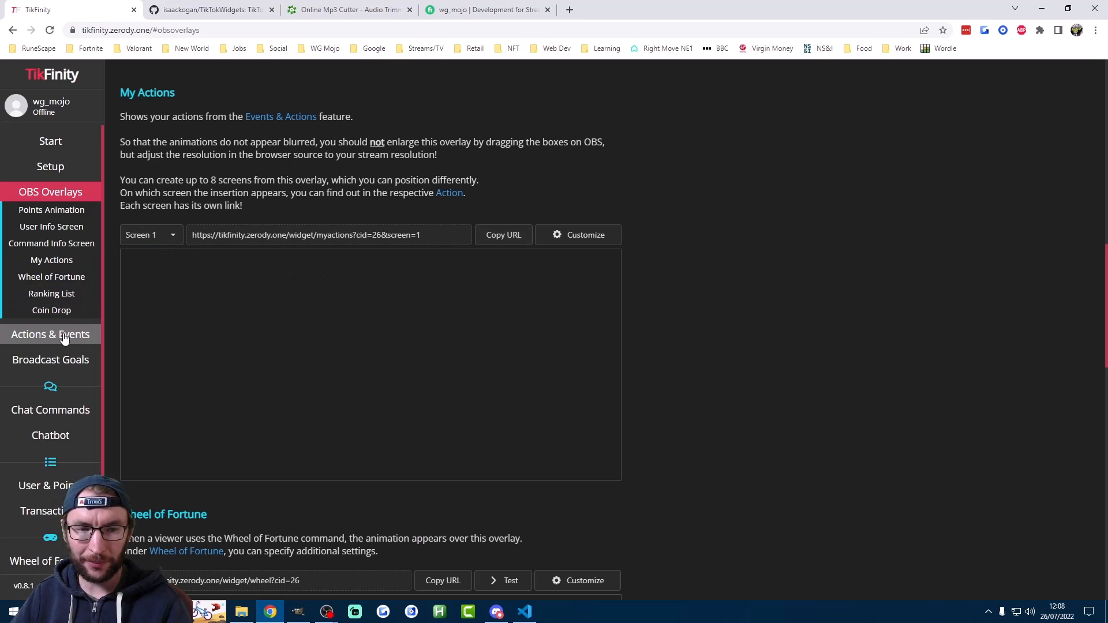
click(32, 335)
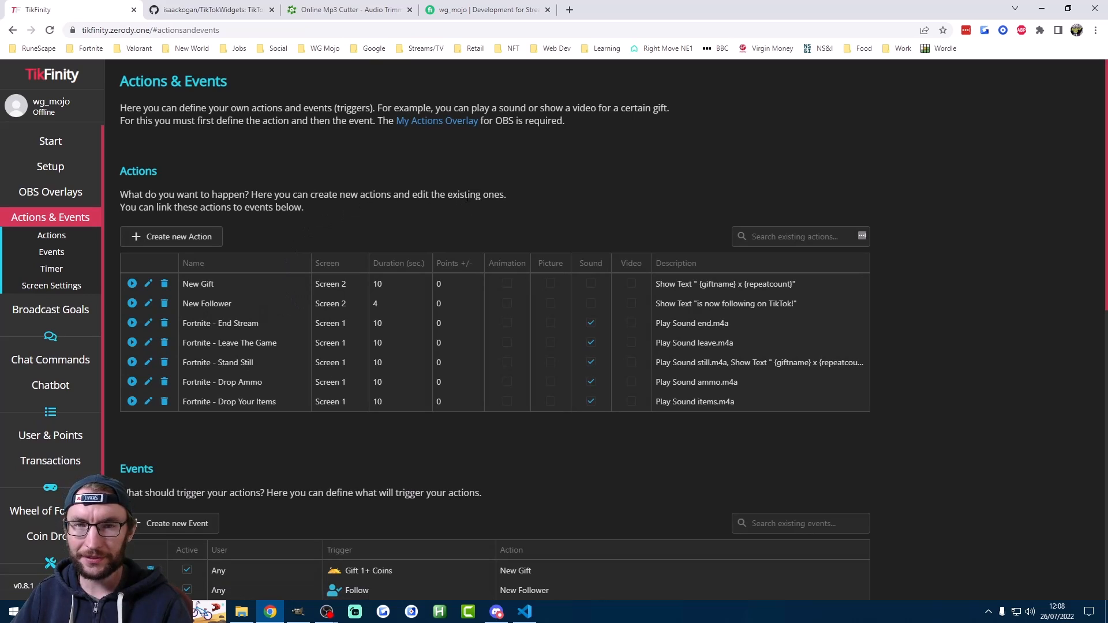